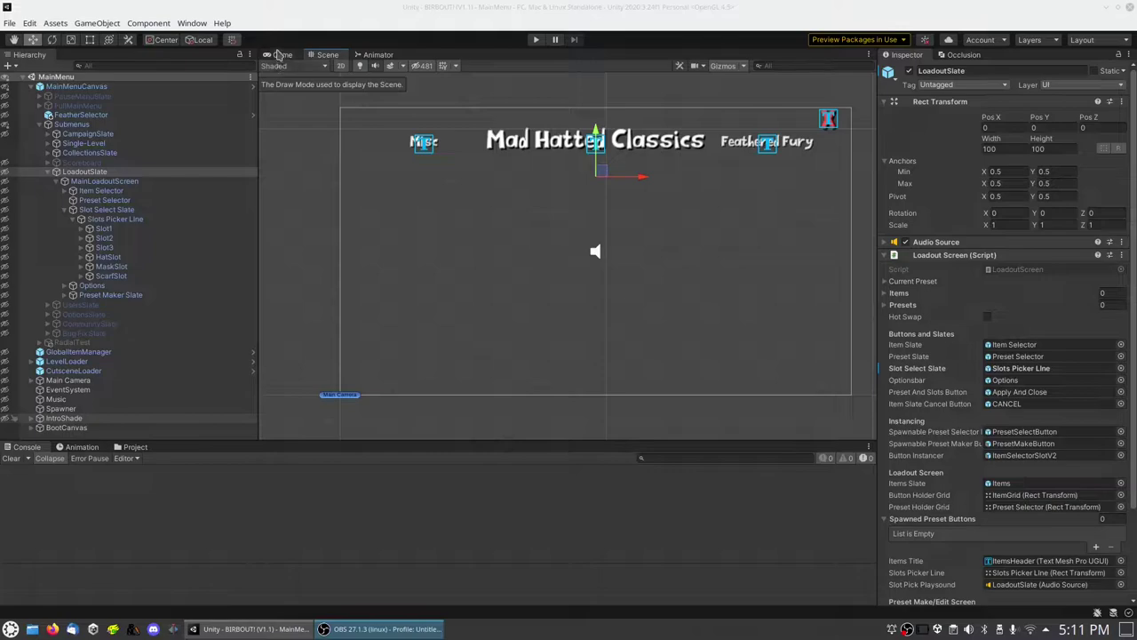
# Enlarge the scene view by narrowing the hierarchy and shortening the console area.
pyautogui.click(281, 55)
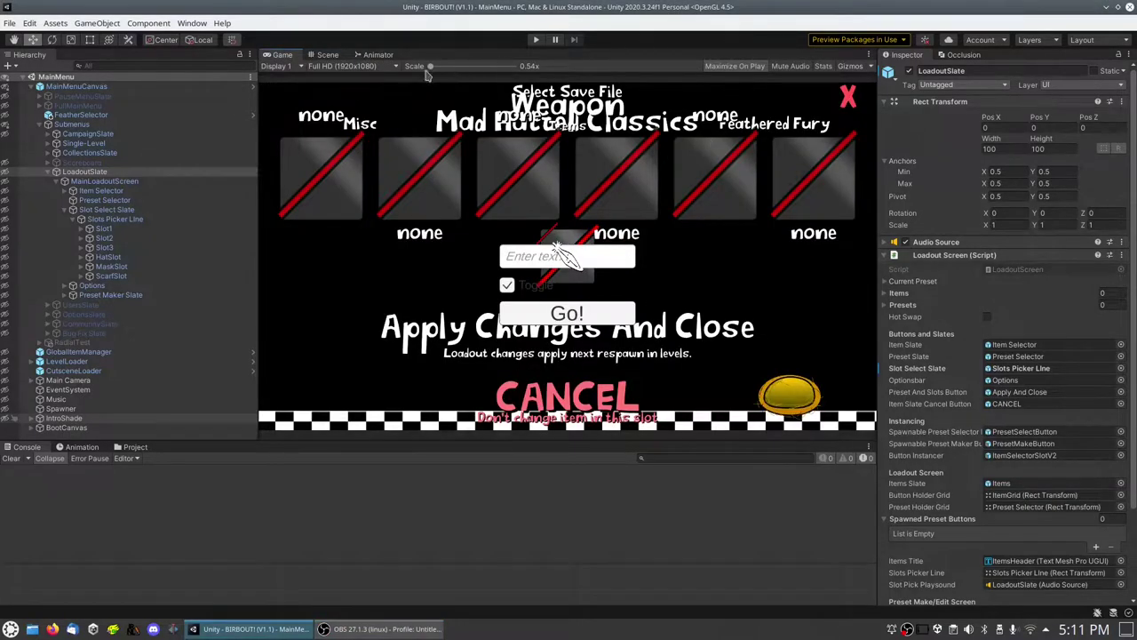
pyautogui.click(325, 55)
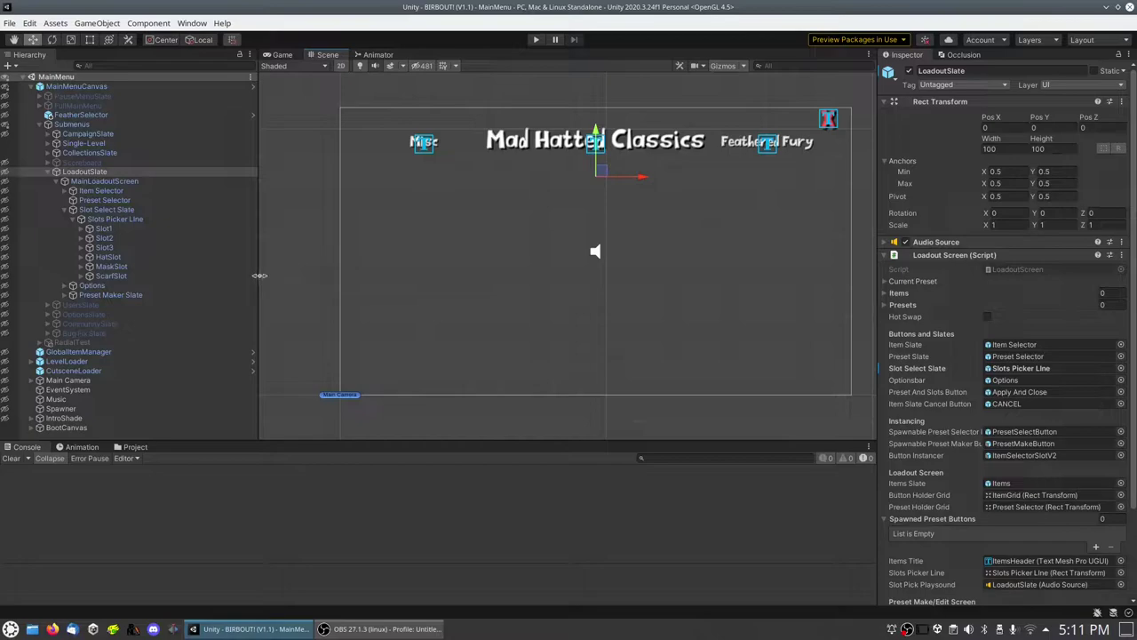
pyautogui.moveTo(259, 275); pyautogui.dragTo(193, 277)
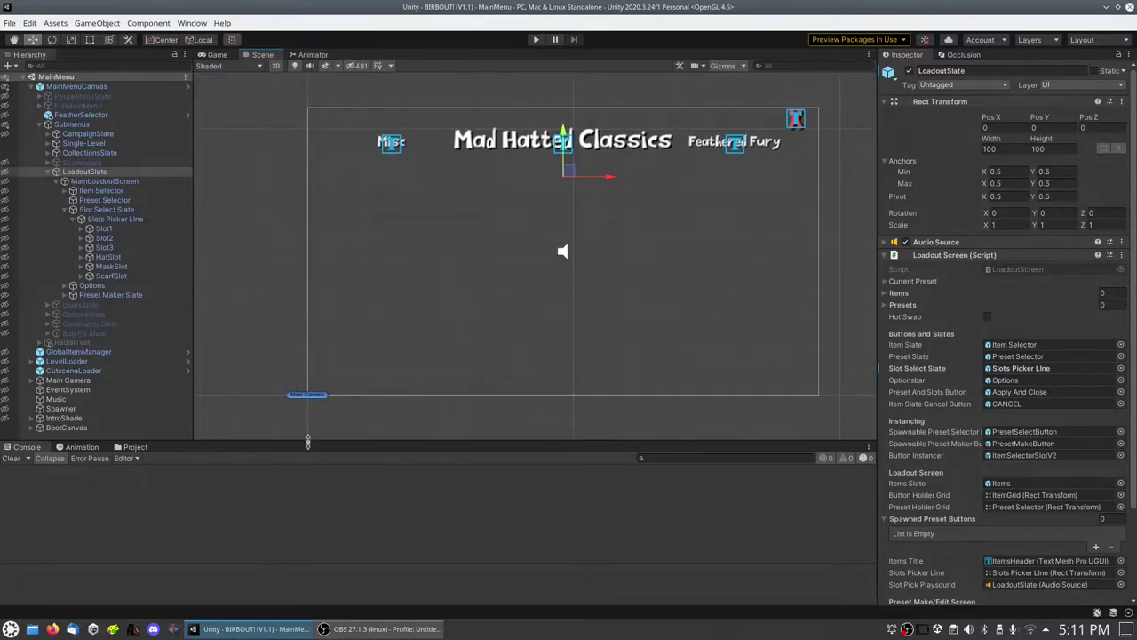
pyautogui.moveTo(307, 442); pyautogui.dragTo(307, 452)
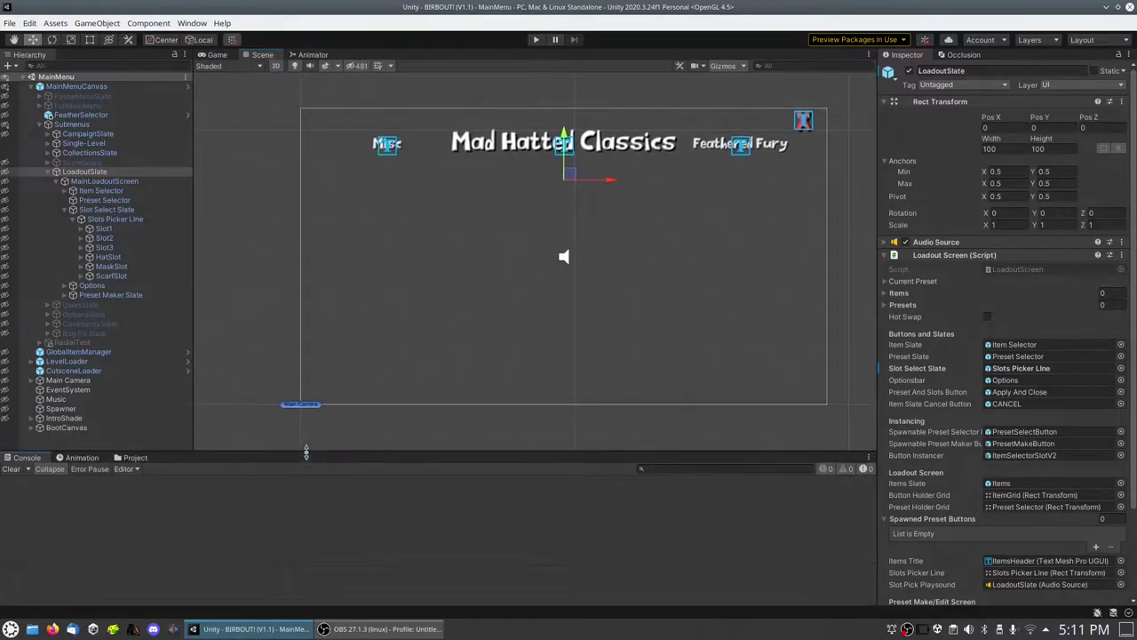
# Run the MainMenu scene and open the Your Loadout screen in the game.
pyautogui.click(535, 40)
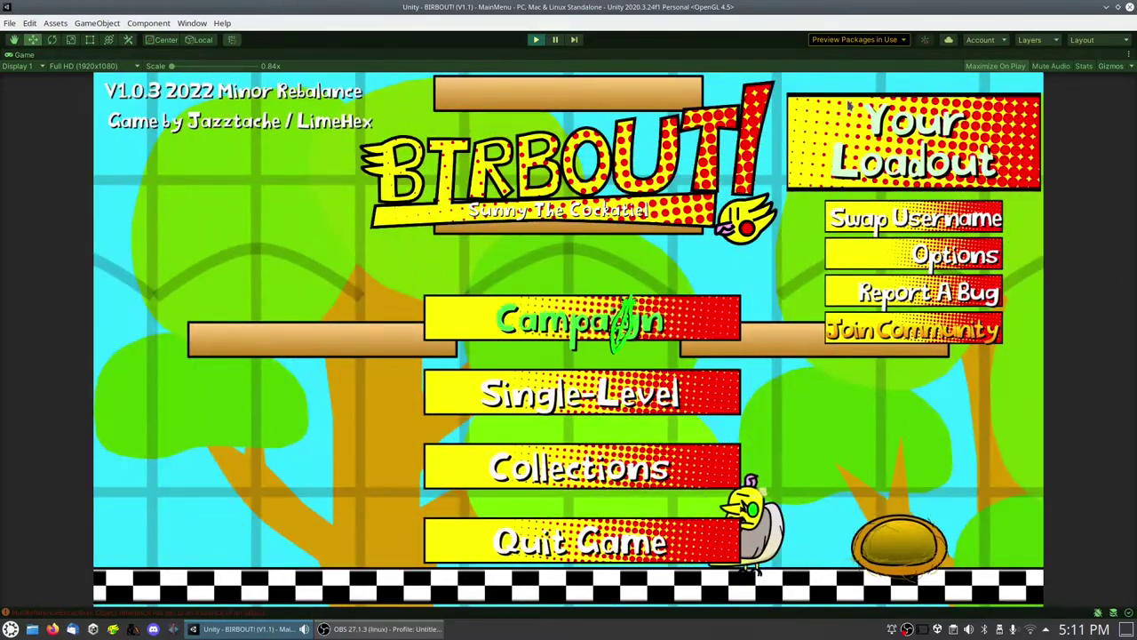
pyautogui.click(893, 142)
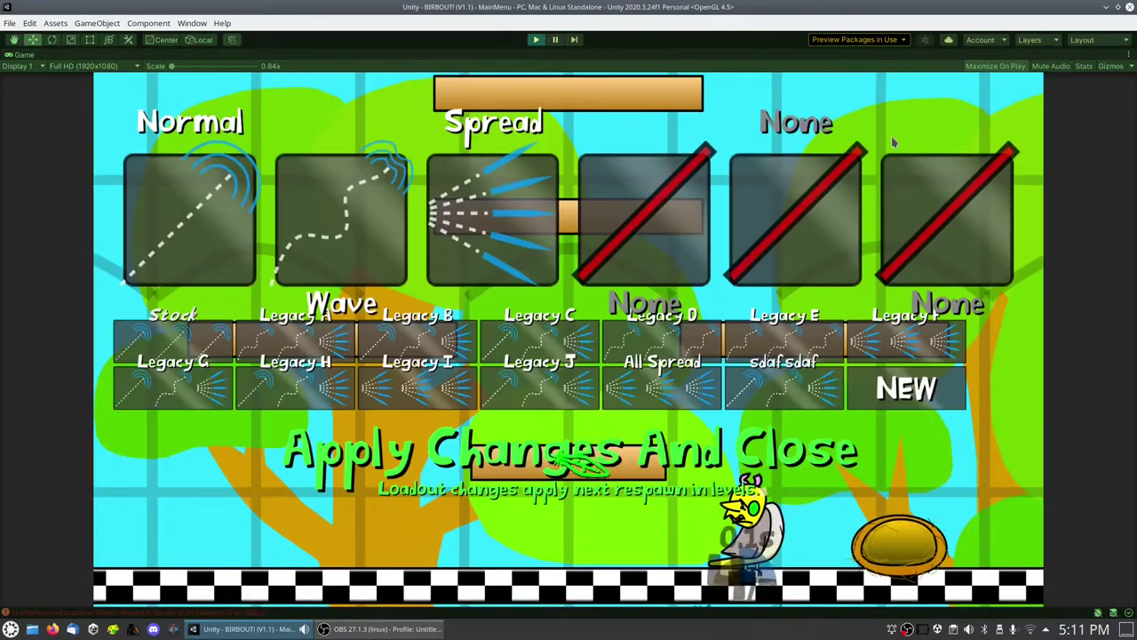
pyautogui.click(907, 524)
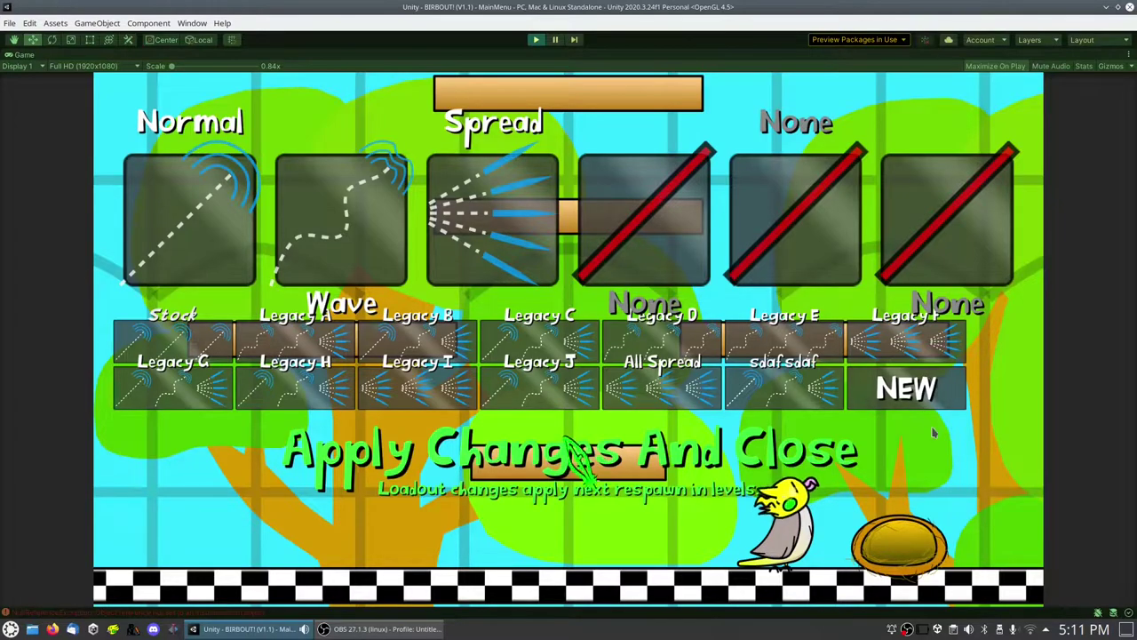
# Create a new loadout preset, naming it with the developer's handle followed by "'s New Loadout".
pyautogui.click(906, 387)
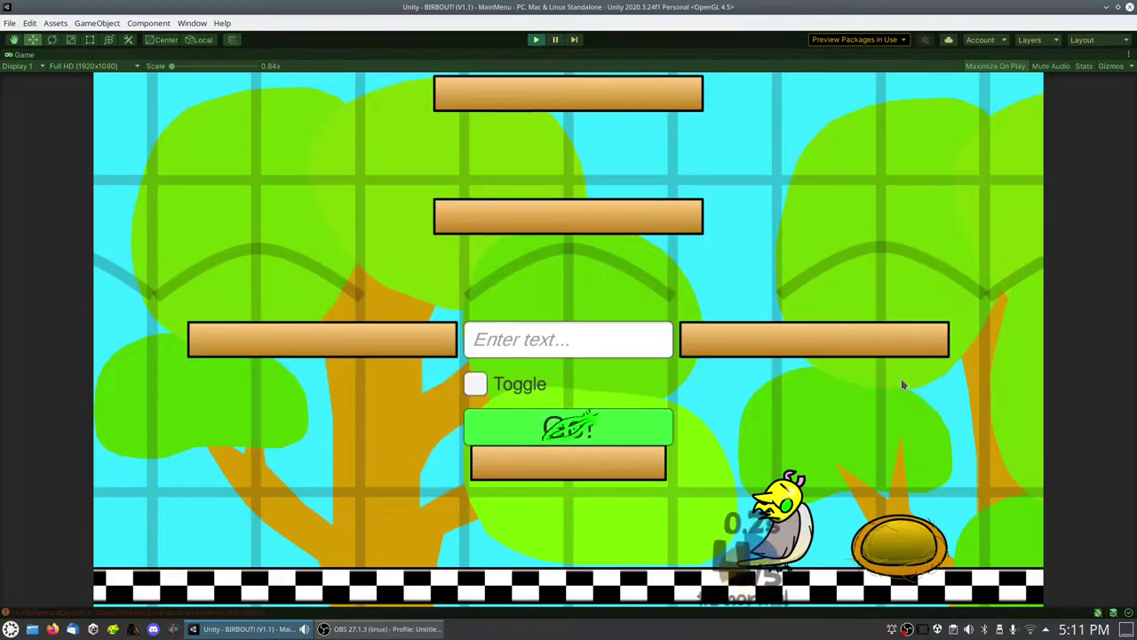
pyautogui.click(555, 349)
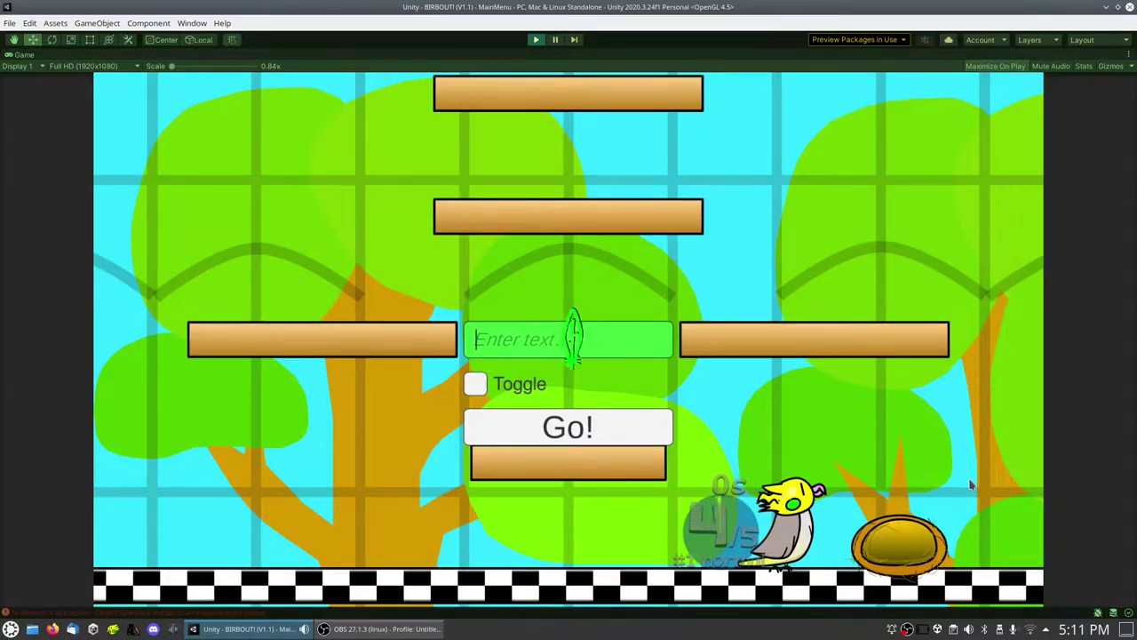
pyautogui.write('Jazztache')
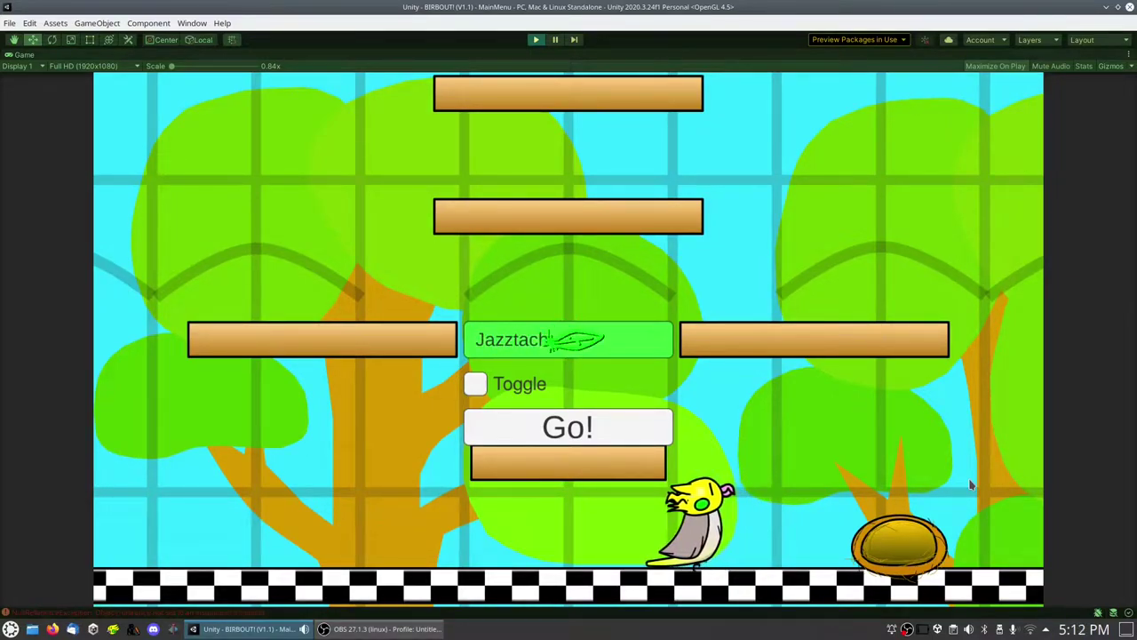
pyautogui.write("'s New Loadout")
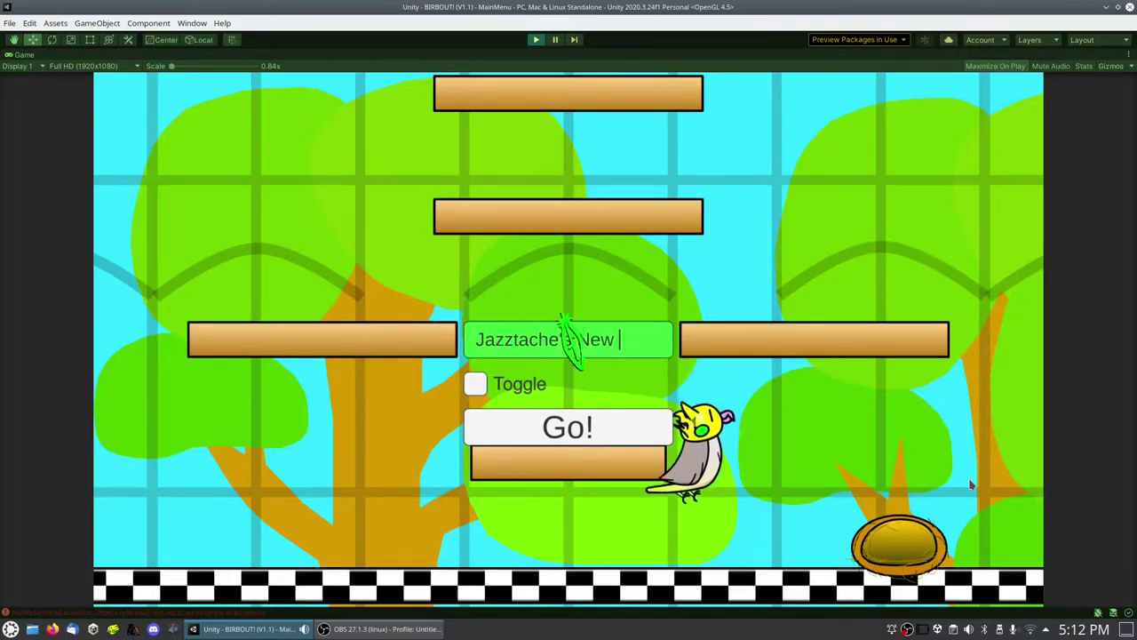
pyautogui.click(479, 386)
pyautogui.click(486, 391)
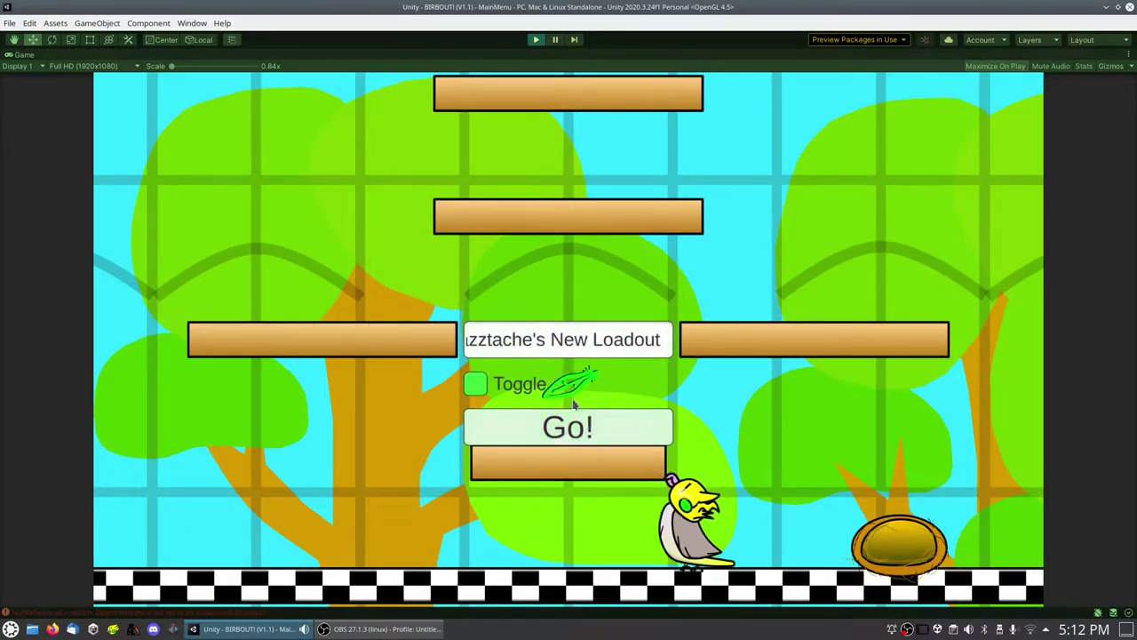
pyautogui.click(573, 431)
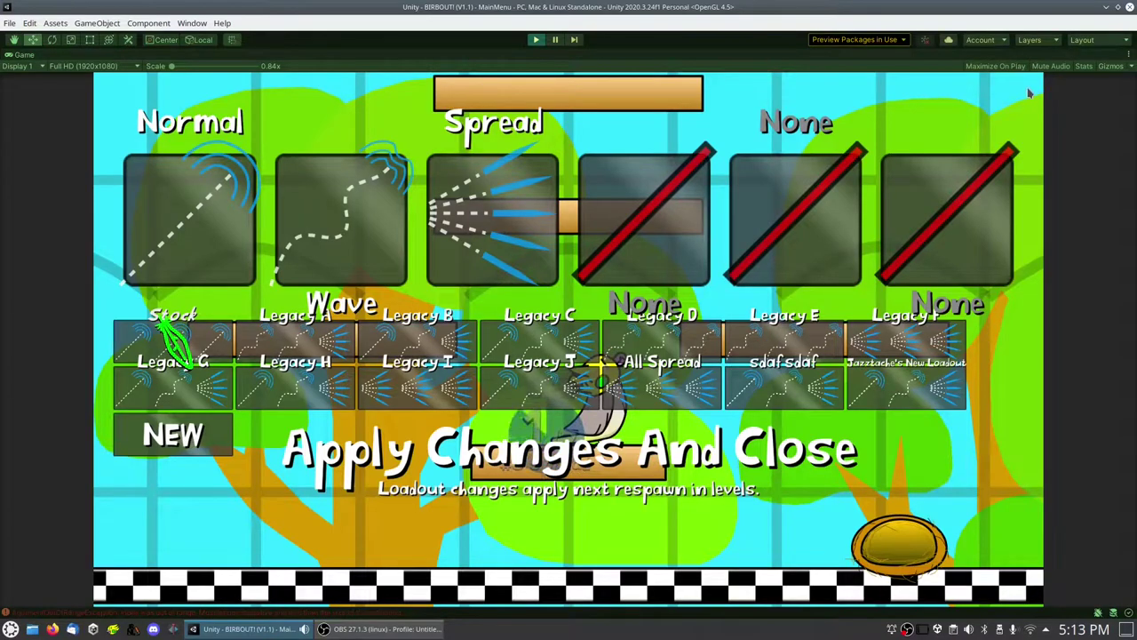
# Bring back the editor layout around the running game and examine the Legacy A, B and C preset buttons' navigation settings.
pyautogui.hotkey('ctrl', 'shift', 'p')
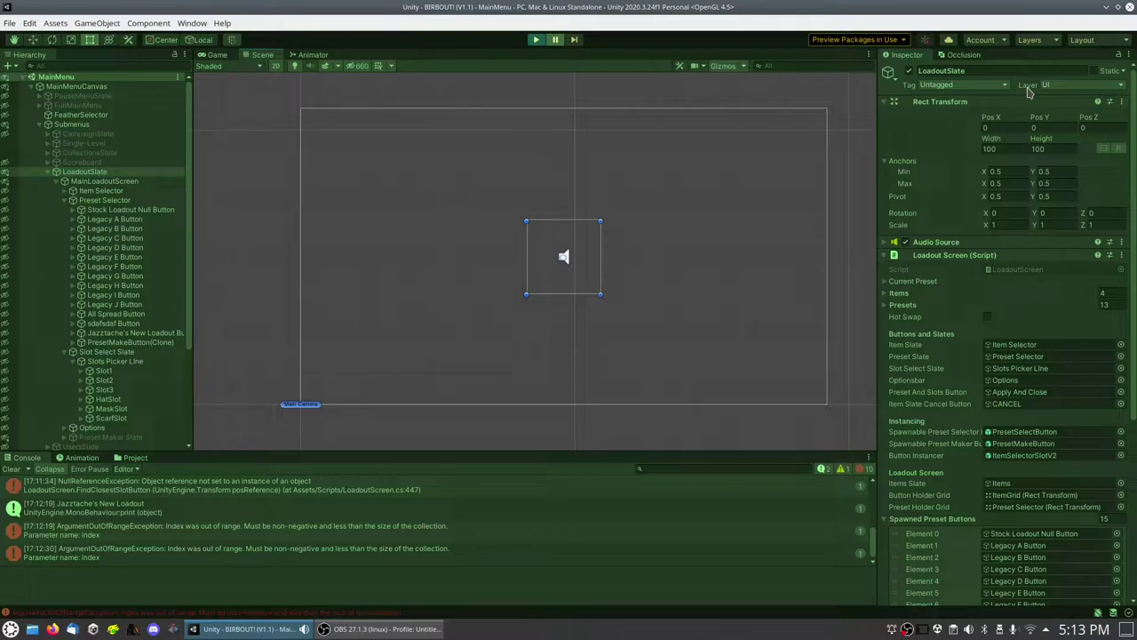
pyautogui.hotkey('ctrl', 'shift', 'p')
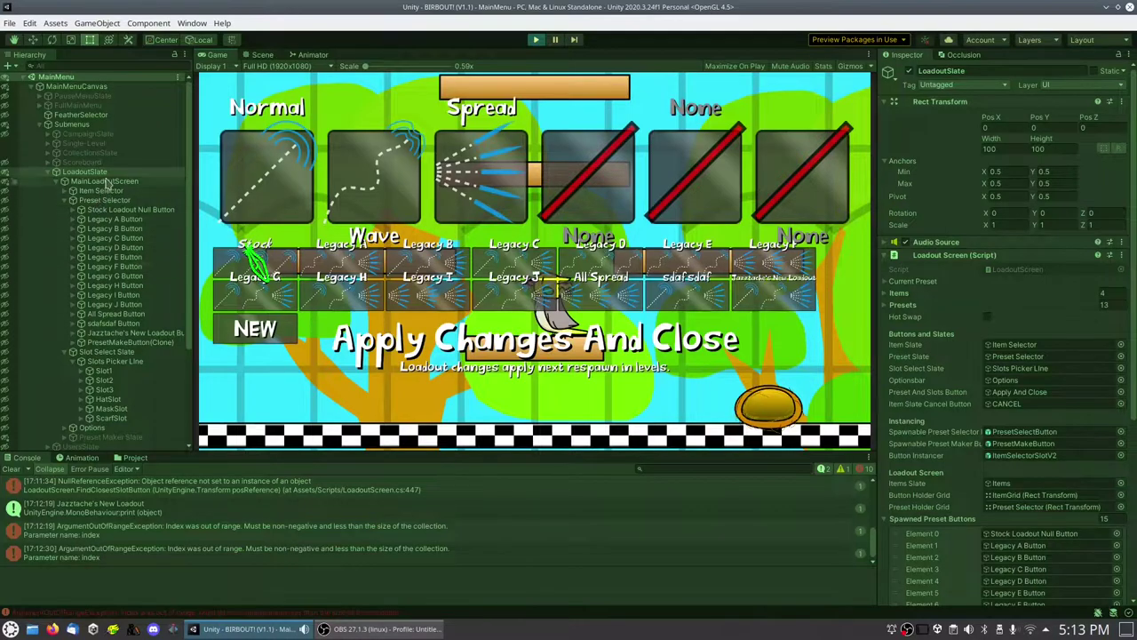
pyautogui.click(114, 220)
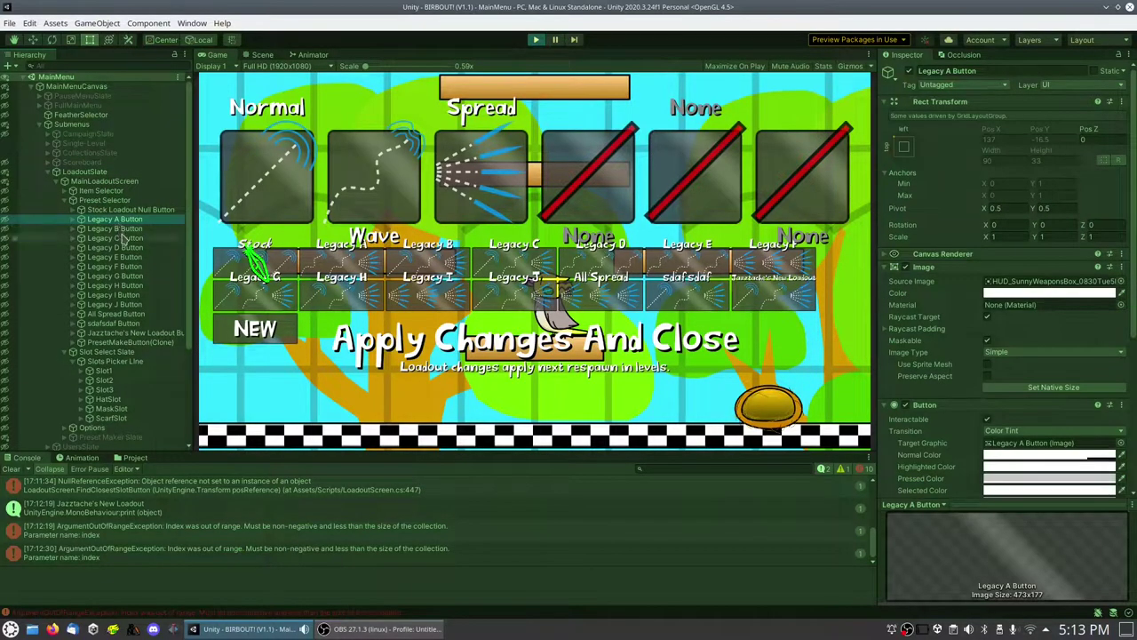
pyautogui.click(126, 230)
pyautogui.click(134, 239)
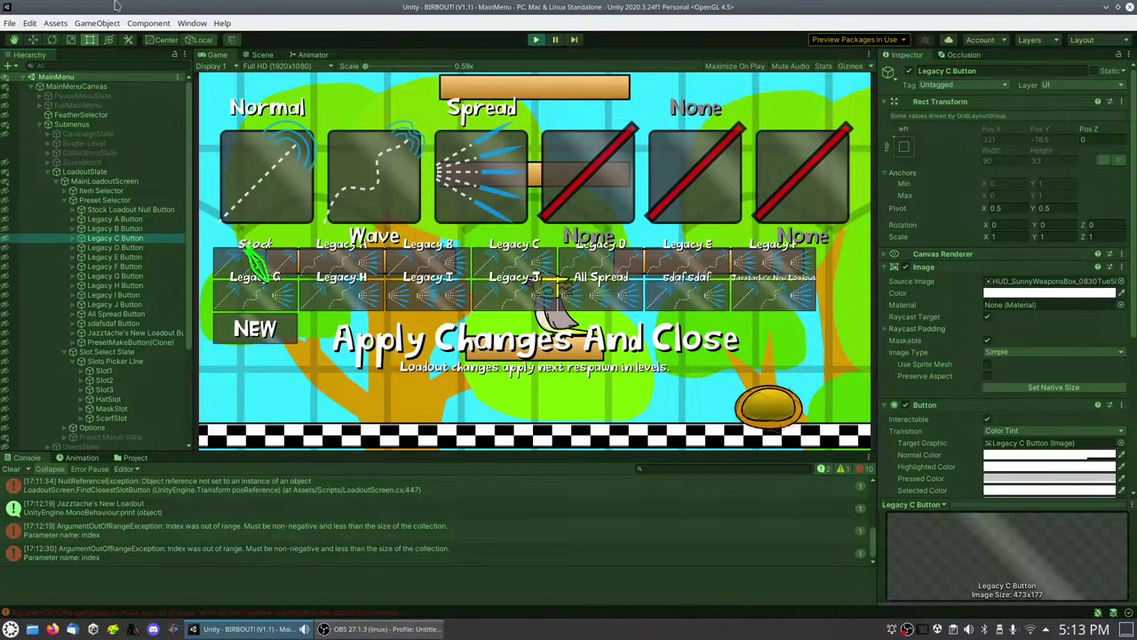
pyautogui.scroll(-5, 907, 325)
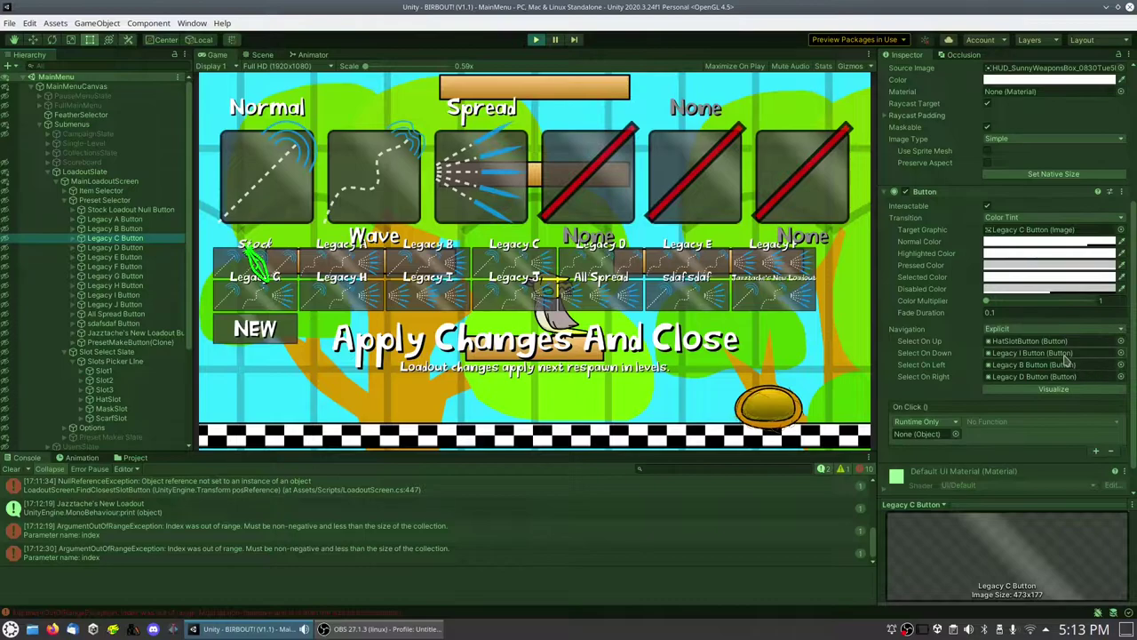
# Examine the explicit navigation targets of the Legacy D to Legacy I preset buttons, comparing F with its neighbours.
pyautogui.press('Down')
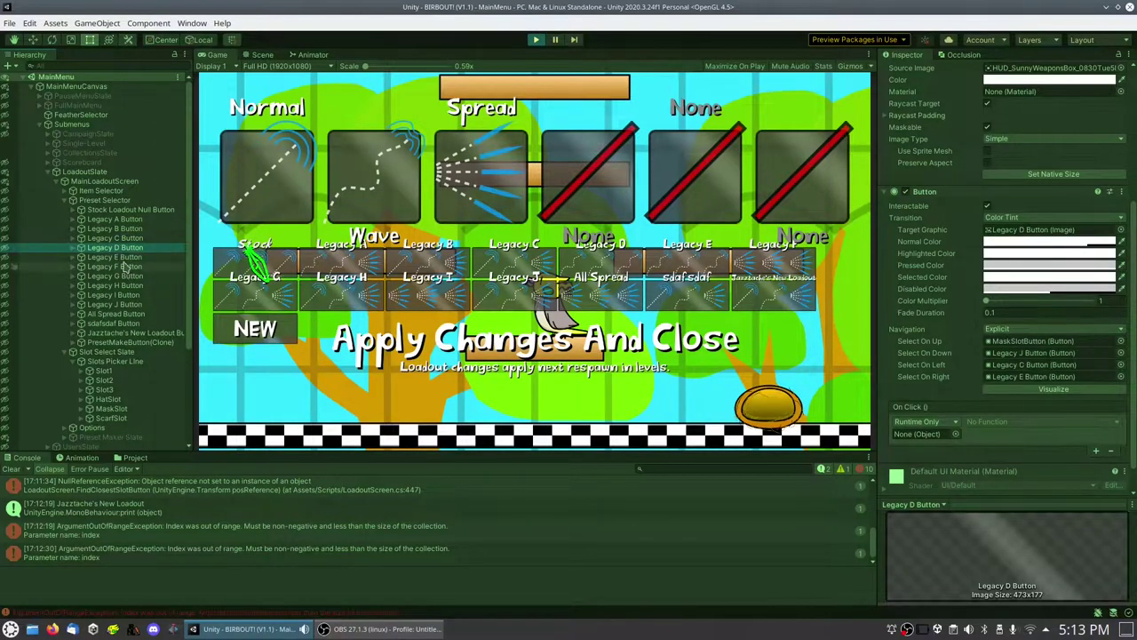
pyautogui.press('Down')
pyautogui.press('Down')
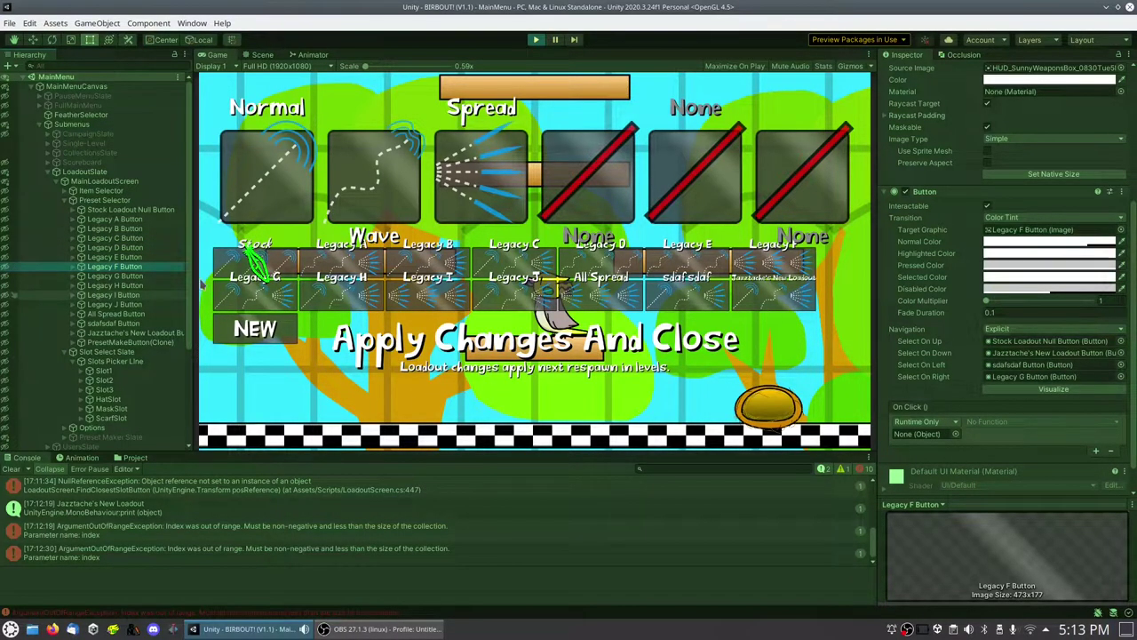
pyautogui.click(149, 295)
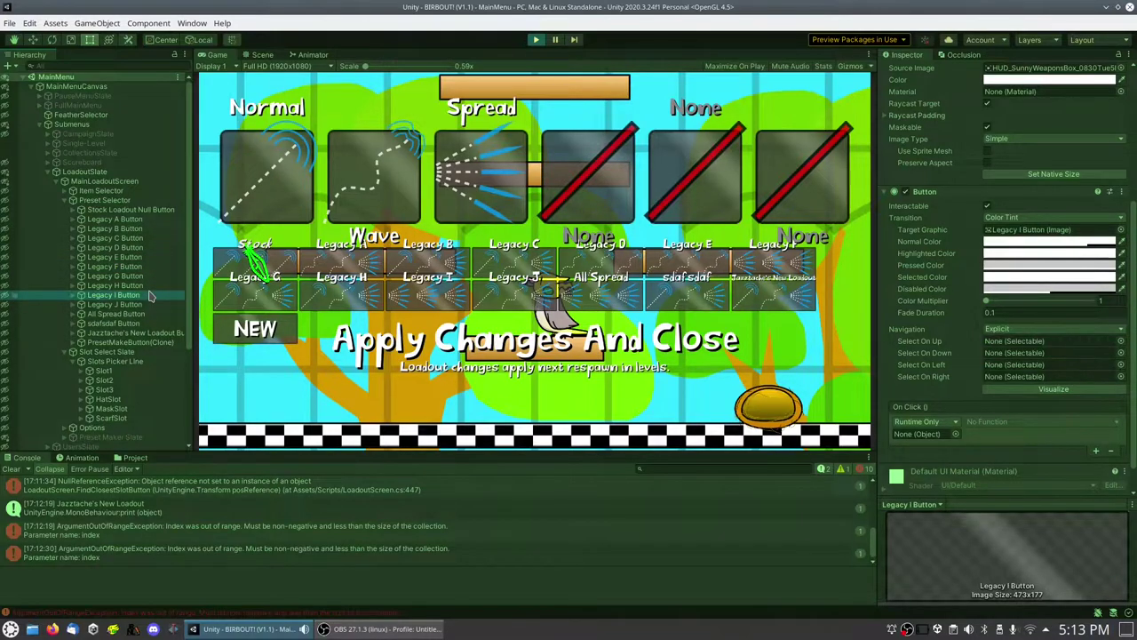
pyautogui.press('Up')
pyautogui.press('Up')
pyautogui.press('Up')
pyautogui.press('Down')
pyautogui.press('Up')
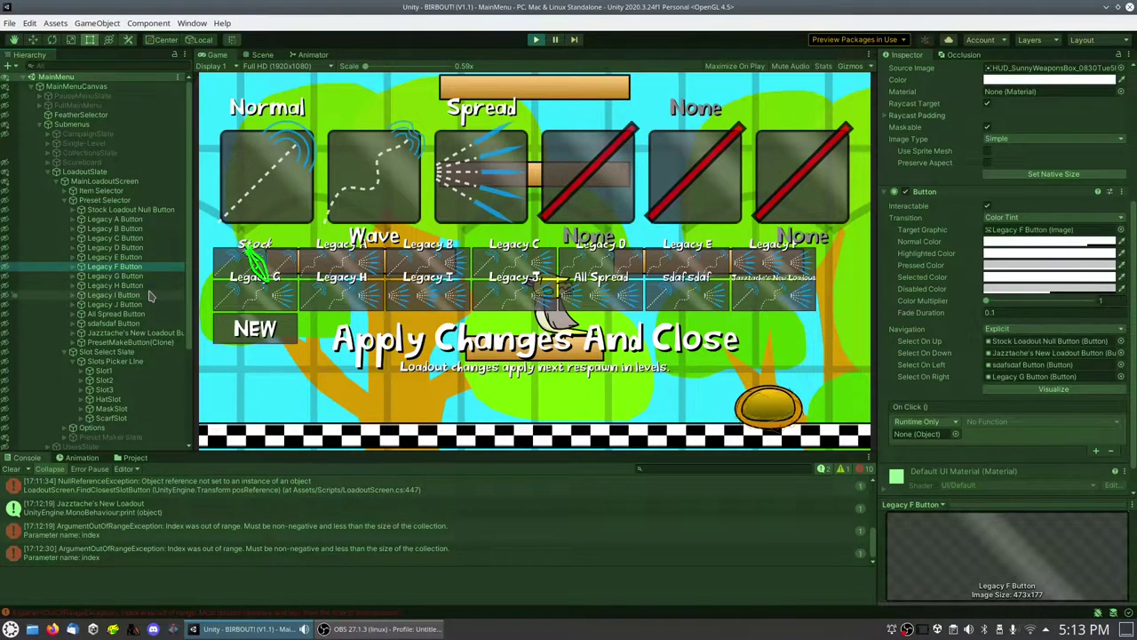
pyautogui.press('Down')
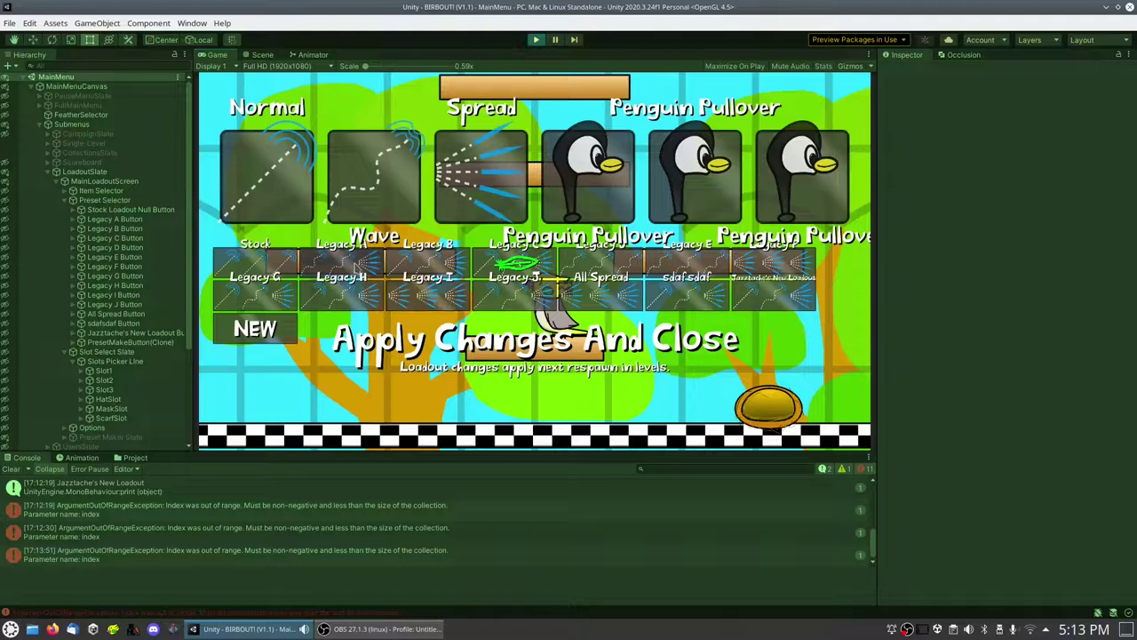
# Apply the Legacy A preset in the game, then clear the console and view the new ArgumentOutOfRangeException's details.
pyautogui.click(343, 267)
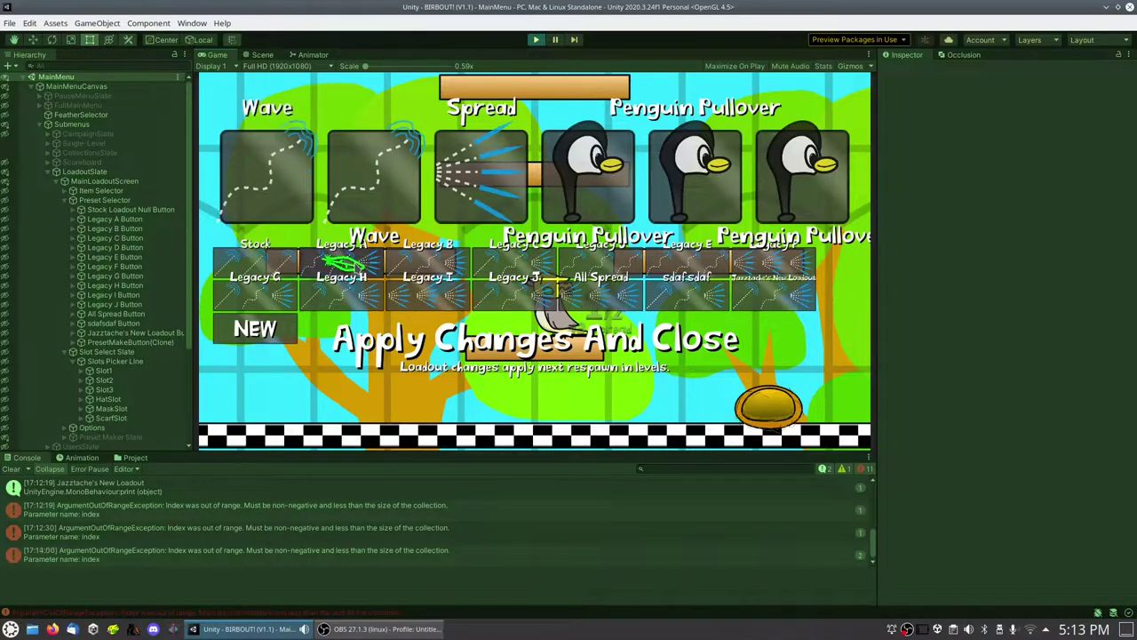
pyautogui.click(11, 469)
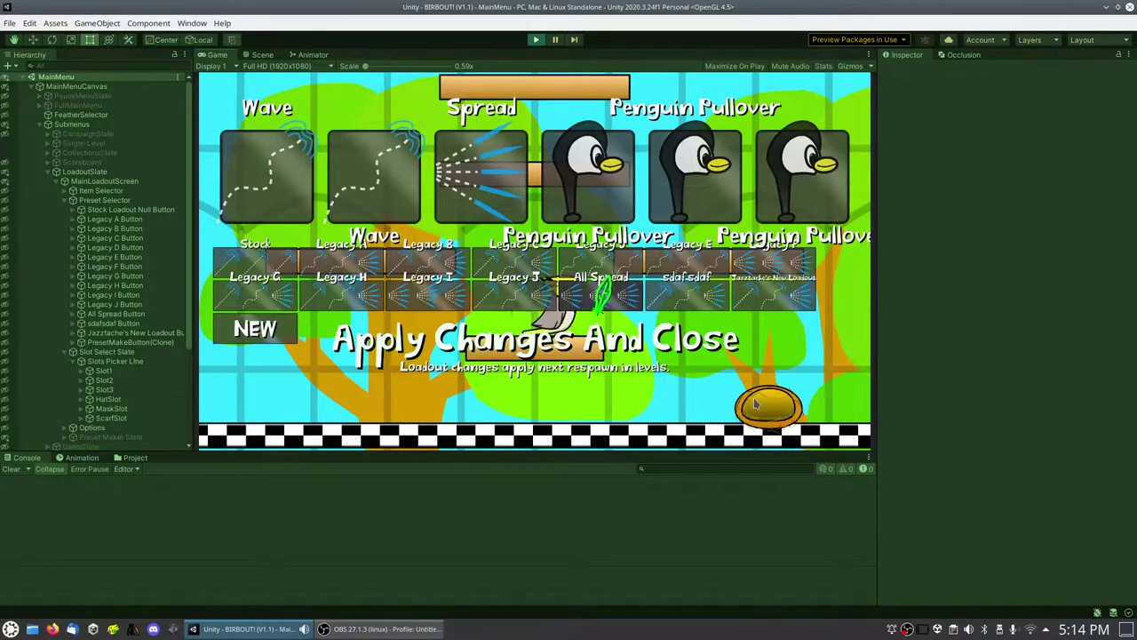
pyautogui.click(425, 487)
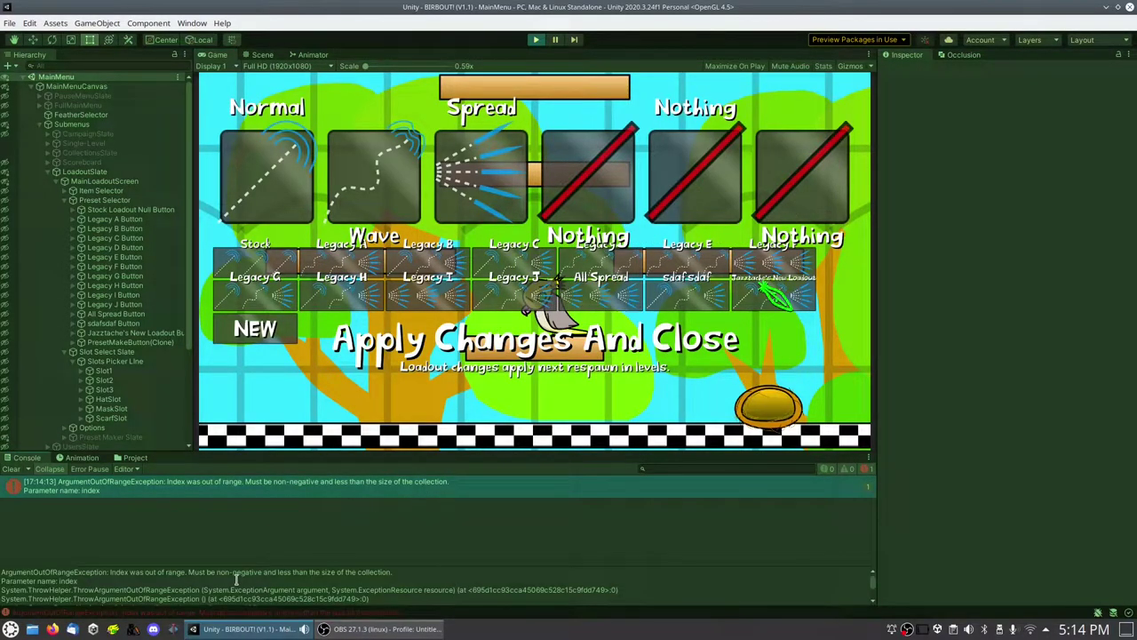
# Recheck the up, down, left and right navigation targets of the Legacy A through Legacy E preset buttons.
pyautogui.click(129, 219)
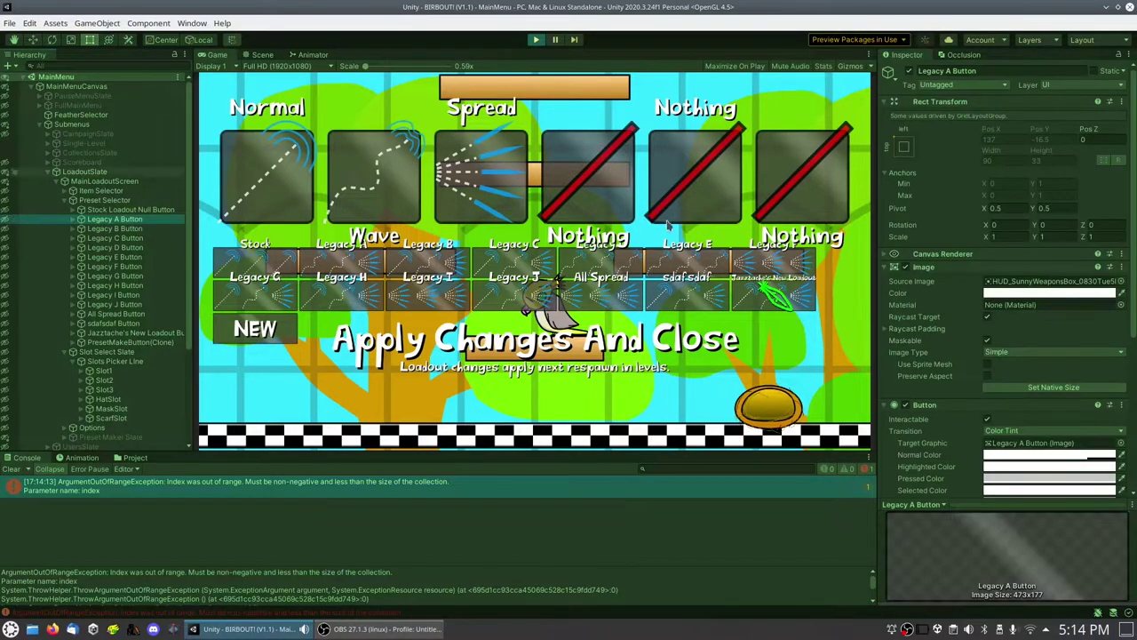
pyautogui.scroll(-5, 963, 257)
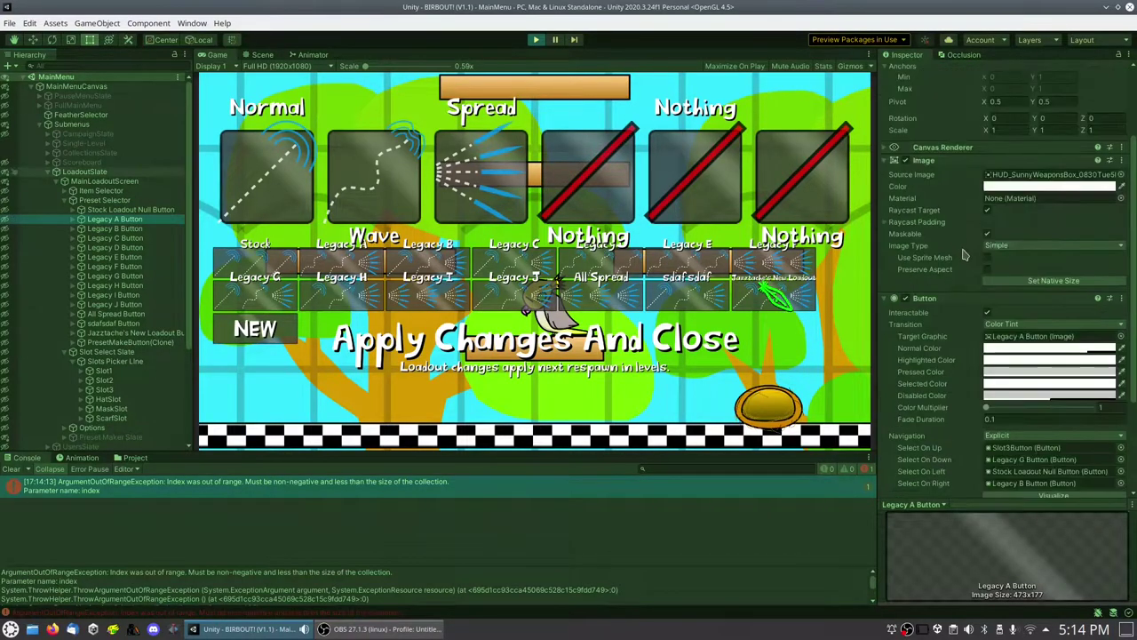
pyautogui.click(127, 229)
pyautogui.click(127, 238)
pyautogui.click(126, 247)
pyautogui.click(125, 256)
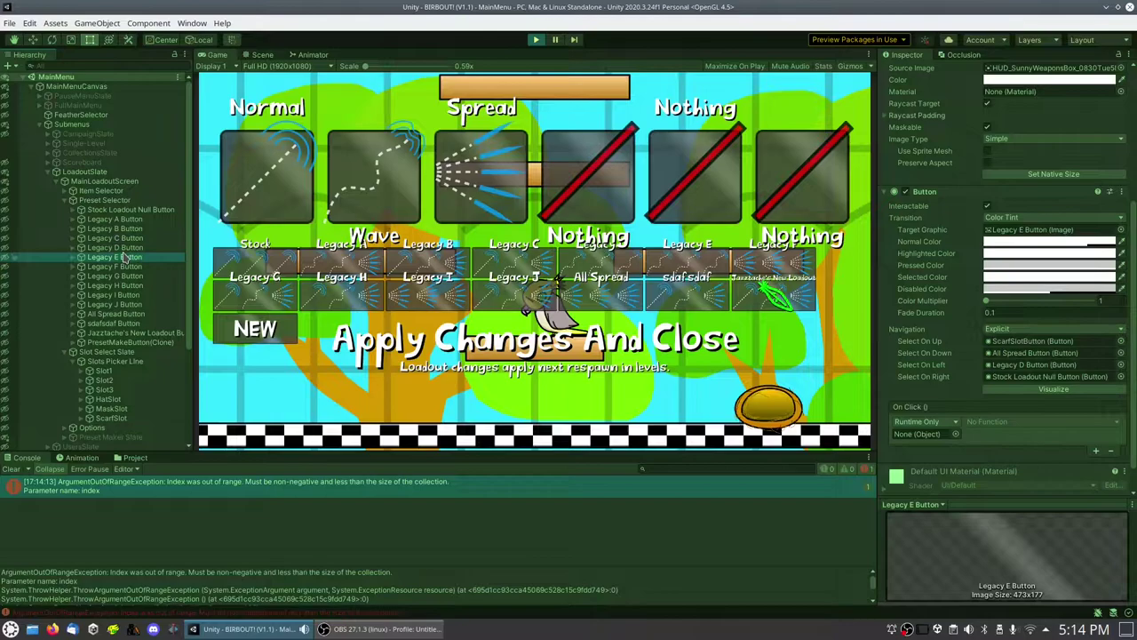
pyautogui.click(125, 249)
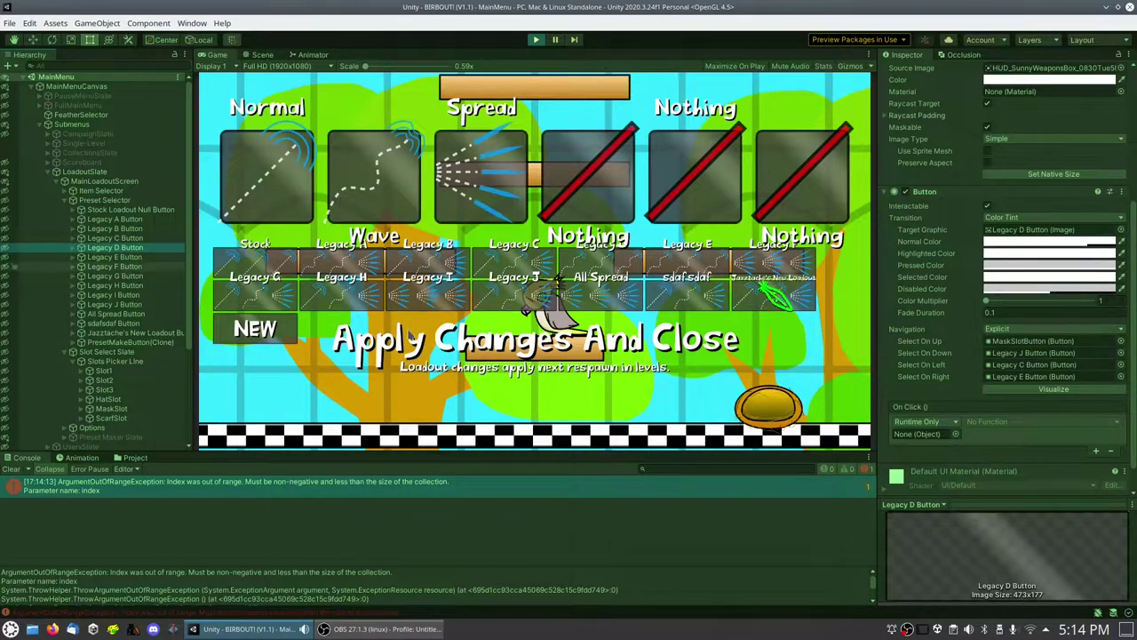
# Test the Legacy B and Legacy C presets in the running game and examine the Legacy B and A buttons' navigation targets.
pyautogui.click(428, 257)
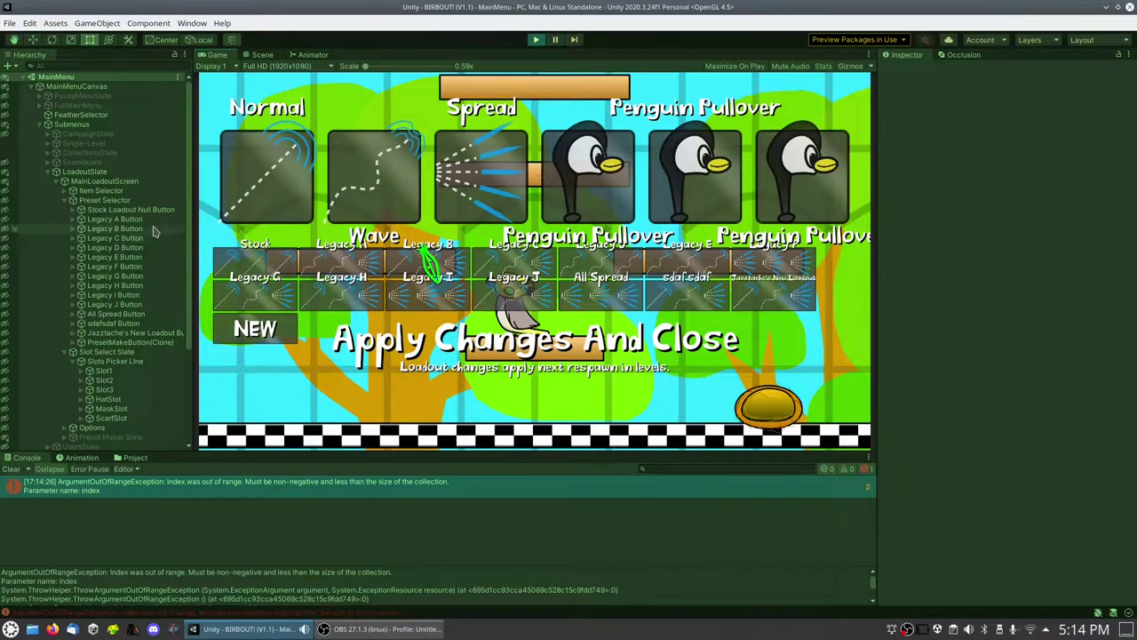
pyautogui.click(116, 228)
pyautogui.scroll(-5, 944, 329)
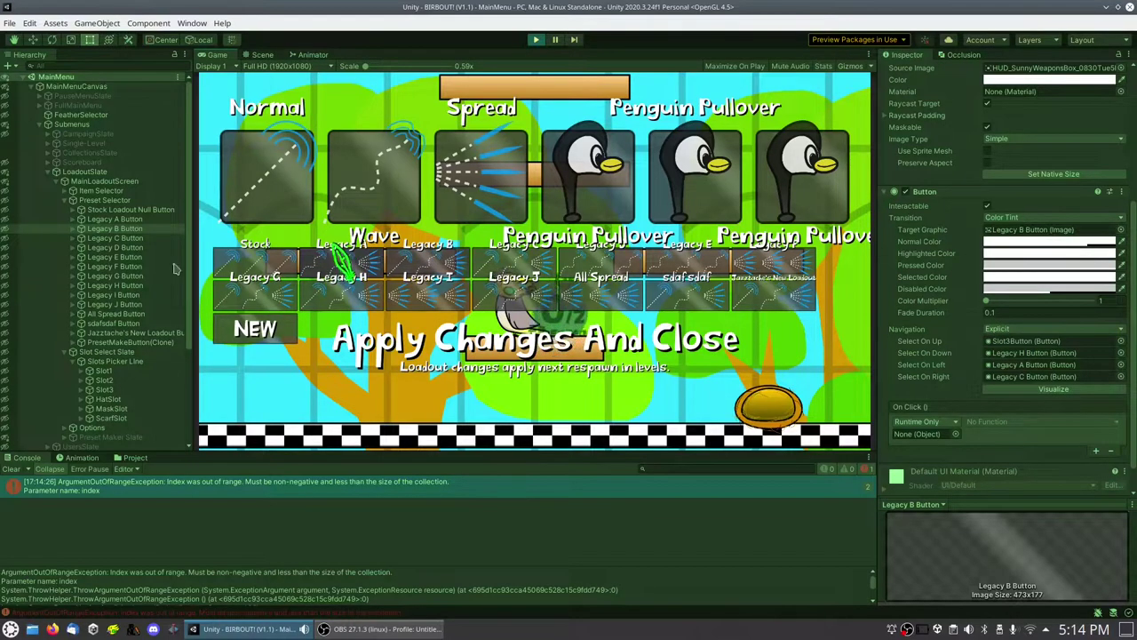
pyautogui.click(125, 219)
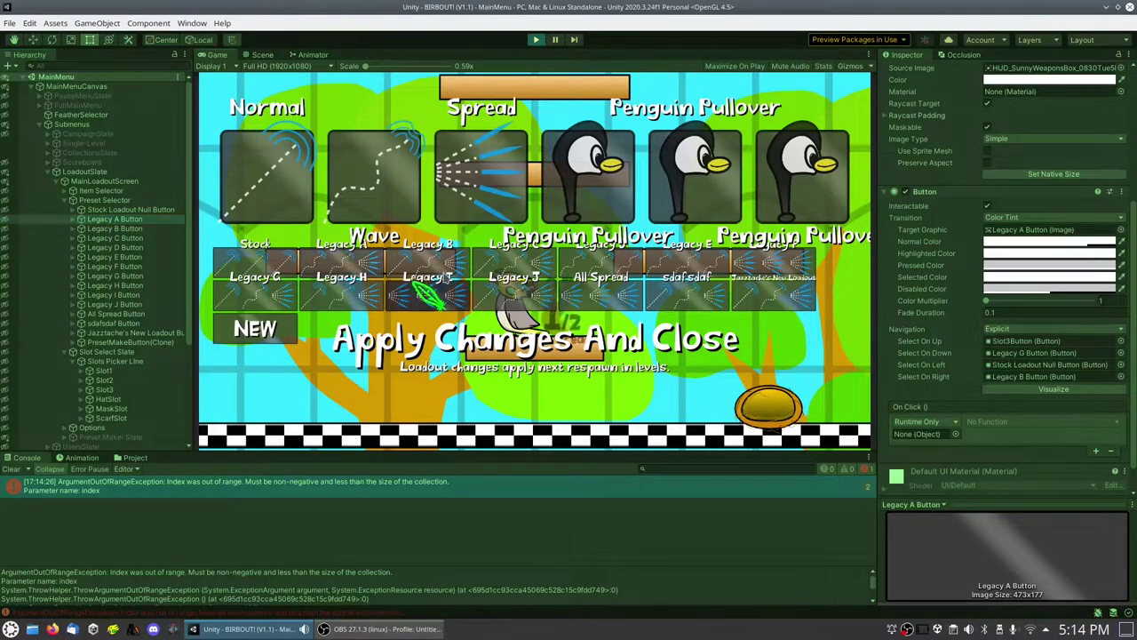
pyautogui.click(450, 265)
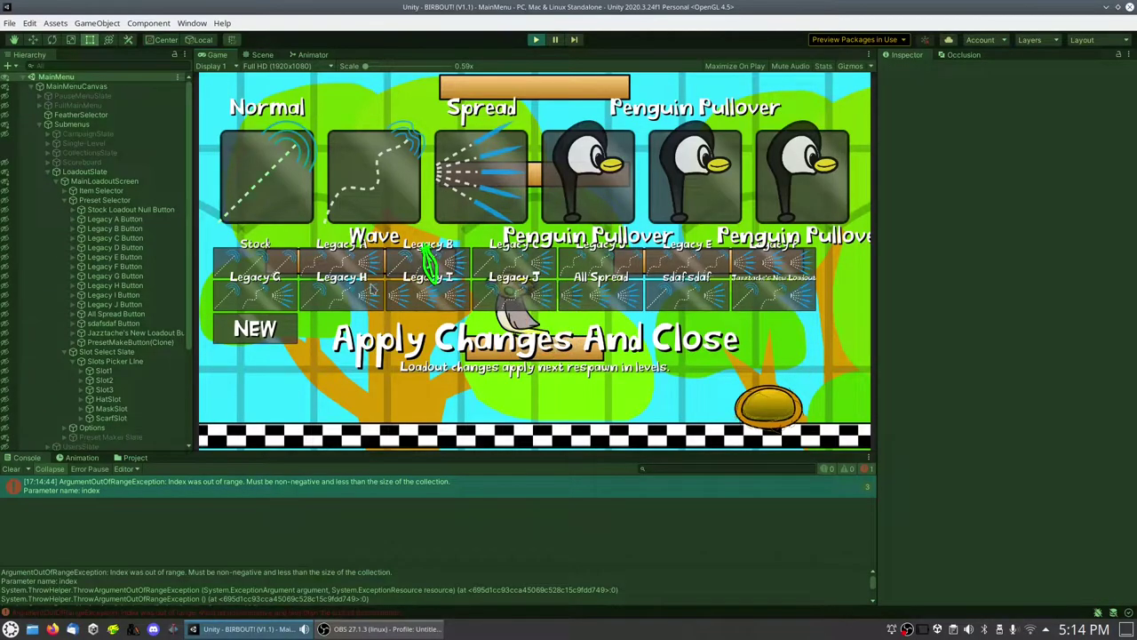
pyautogui.click(524, 267)
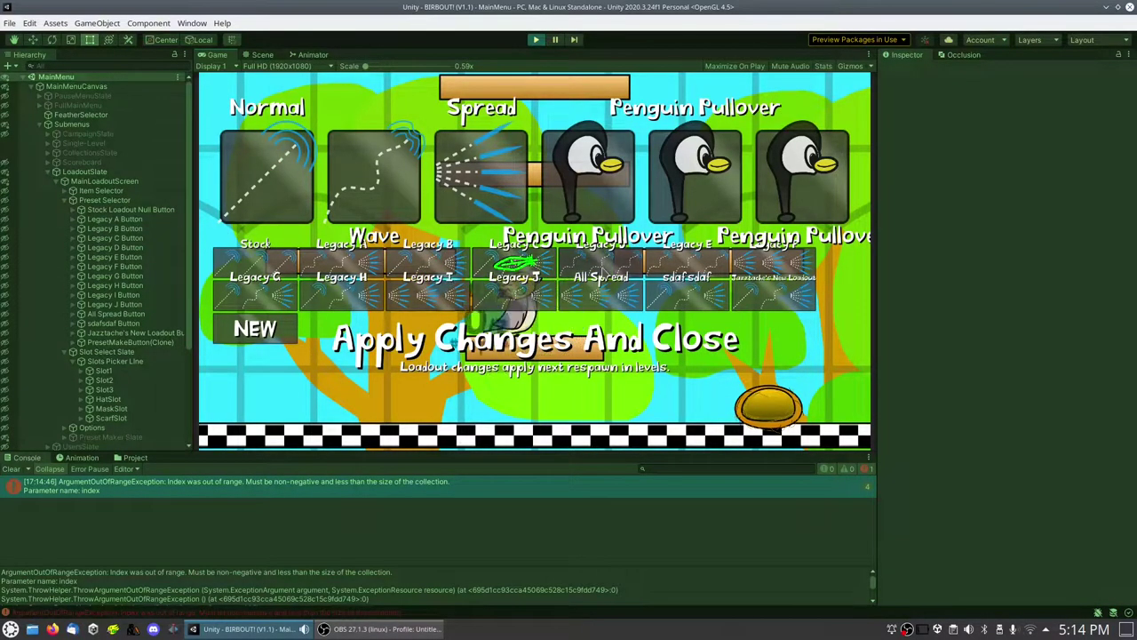
# Test the Legacy D, All Spread and neighbouring presets in the running game, then apply the changes and close the loadout screen.
pyautogui.click(601, 259)
pyautogui.click(601, 283)
pyautogui.click(684, 271)
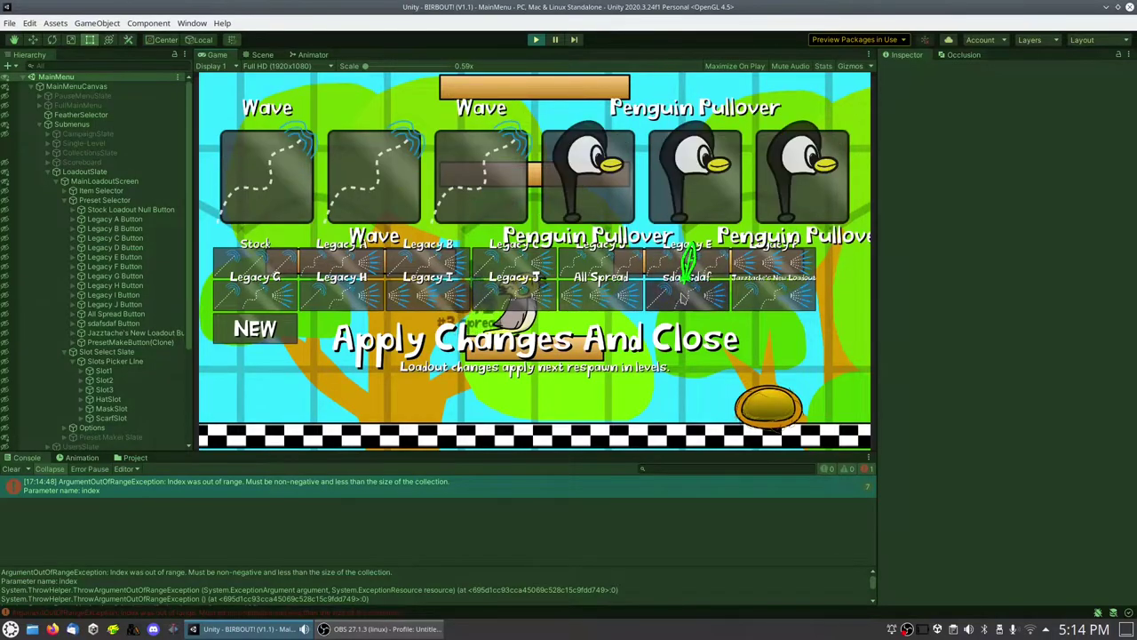
pyautogui.click(757, 271)
pyautogui.click(760, 263)
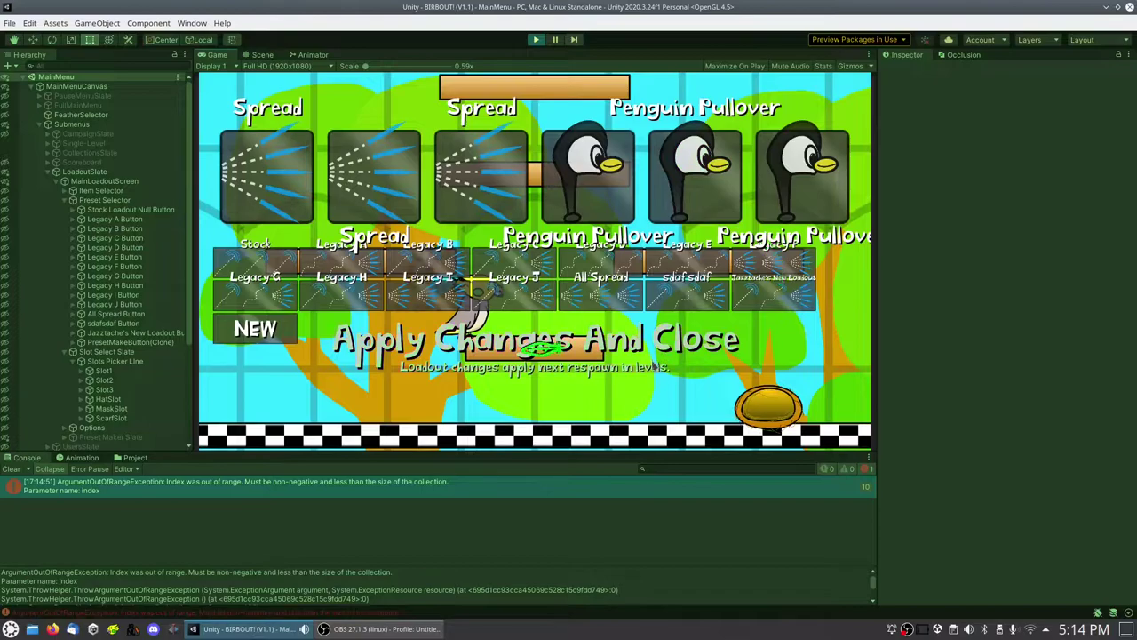
pyautogui.click(651, 345)
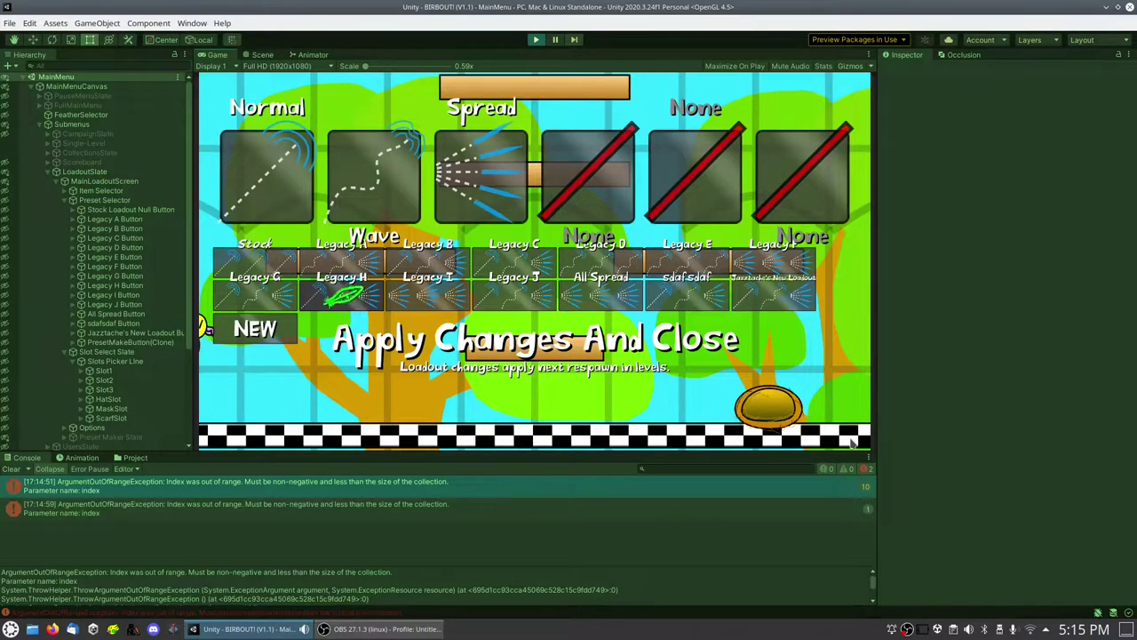
# Check the Legacy H preset button's explicit navigation targets, then stop the running game and clear the console.
pyautogui.click(164, 286)
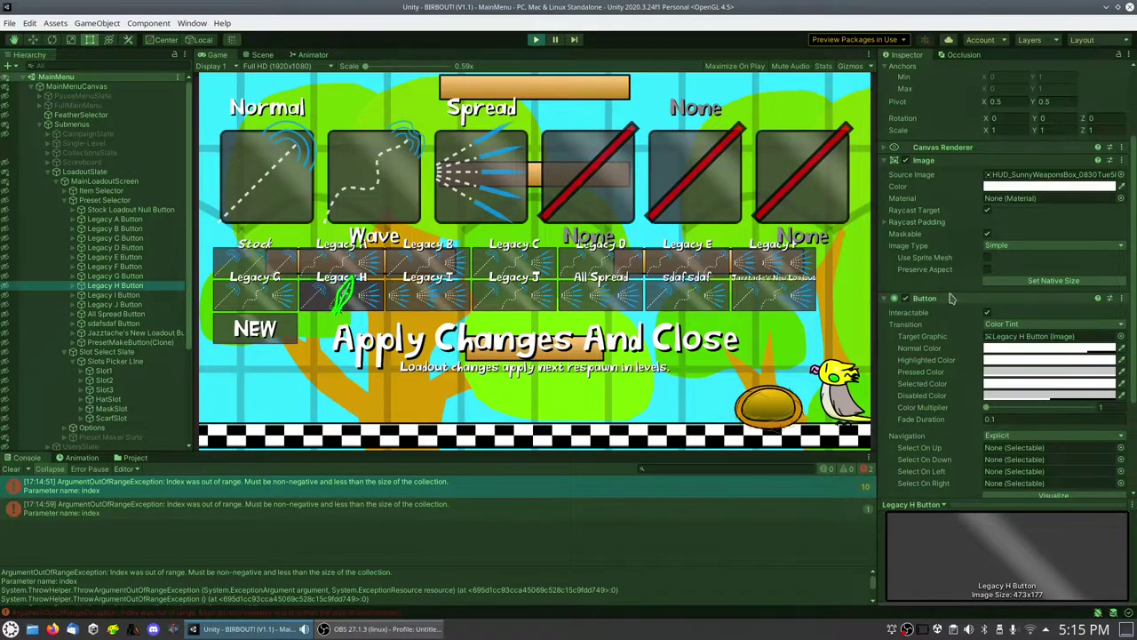
pyautogui.click(535, 40)
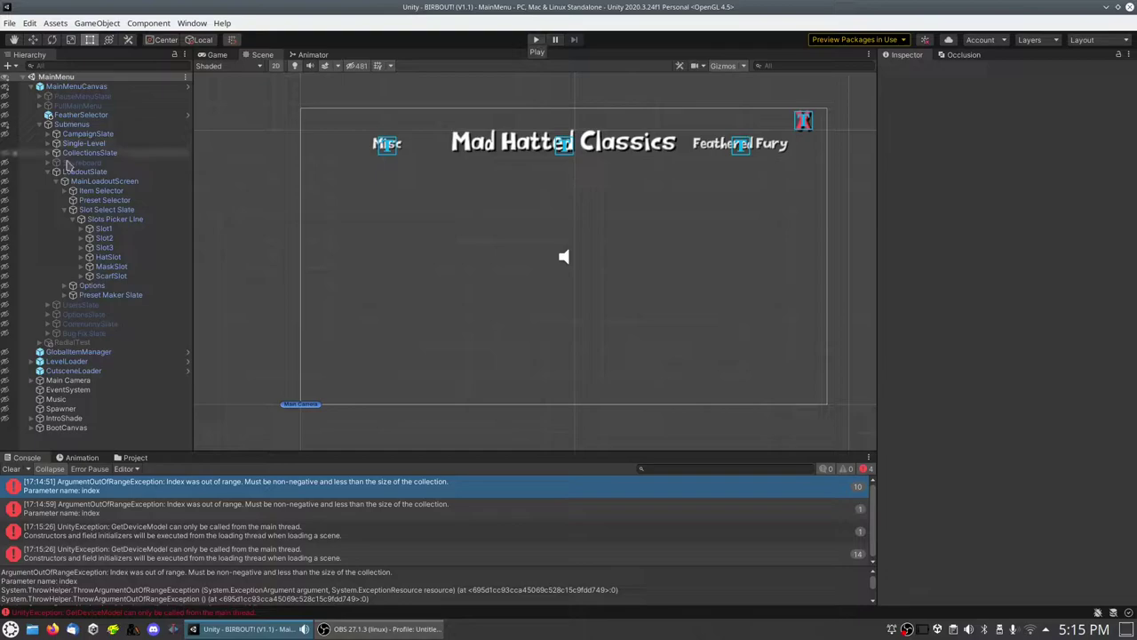
pyautogui.click(12, 470)
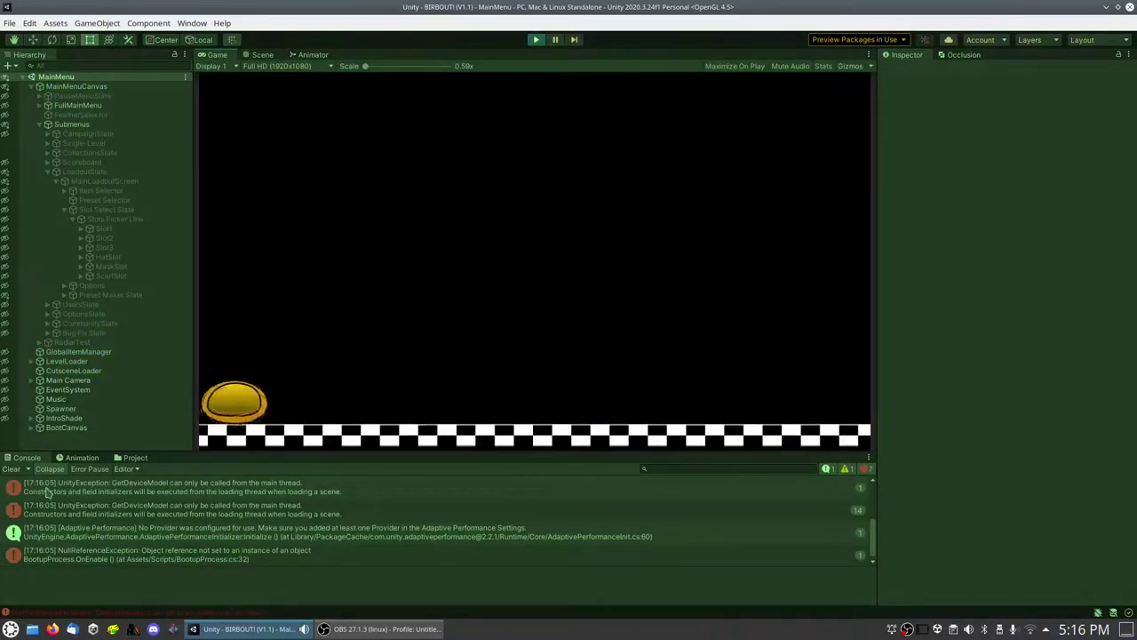
# Review the startup GetDeviceModel exceptions, serialization depth warning and Adaptive Performance message, then clear the console.
pyautogui.click(86, 511)
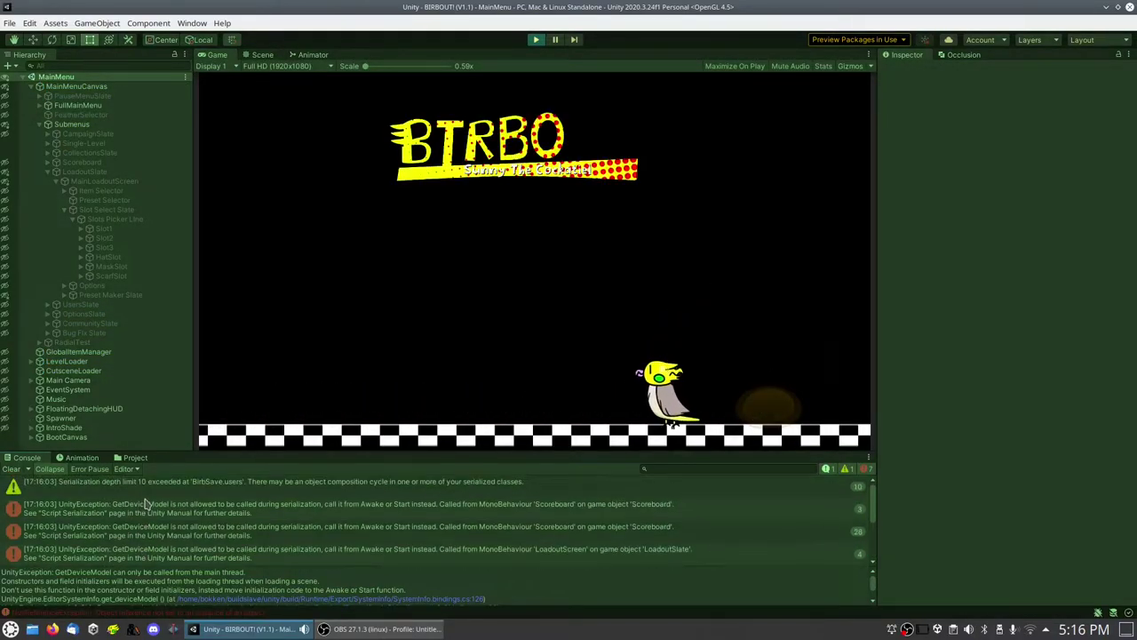
pyautogui.click(144, 492)
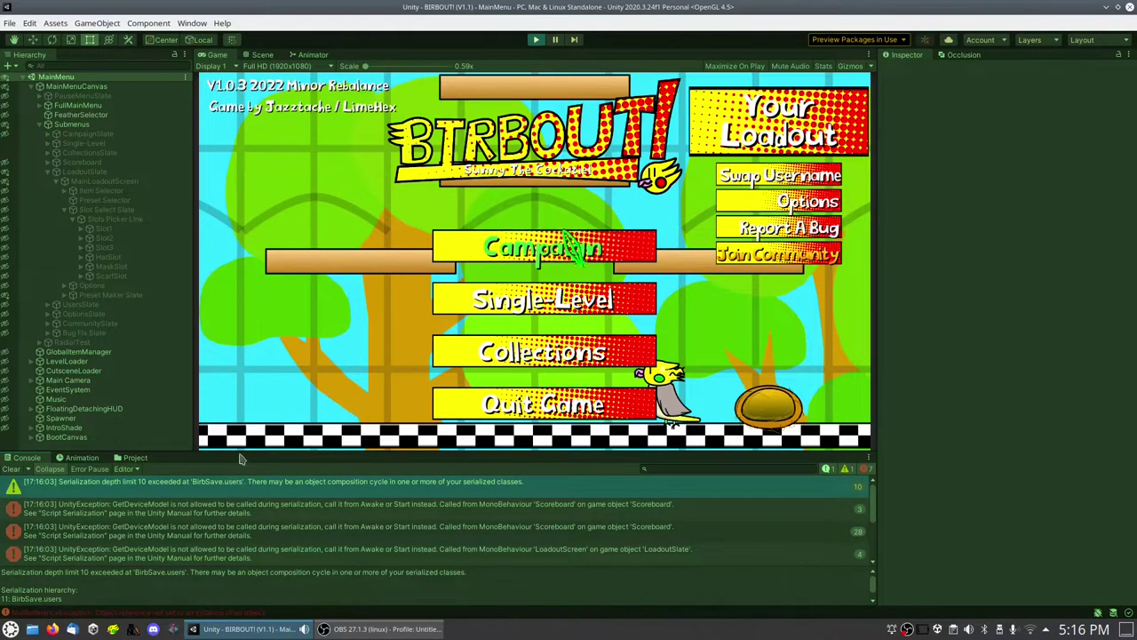
pyautogui.click(255, 511)
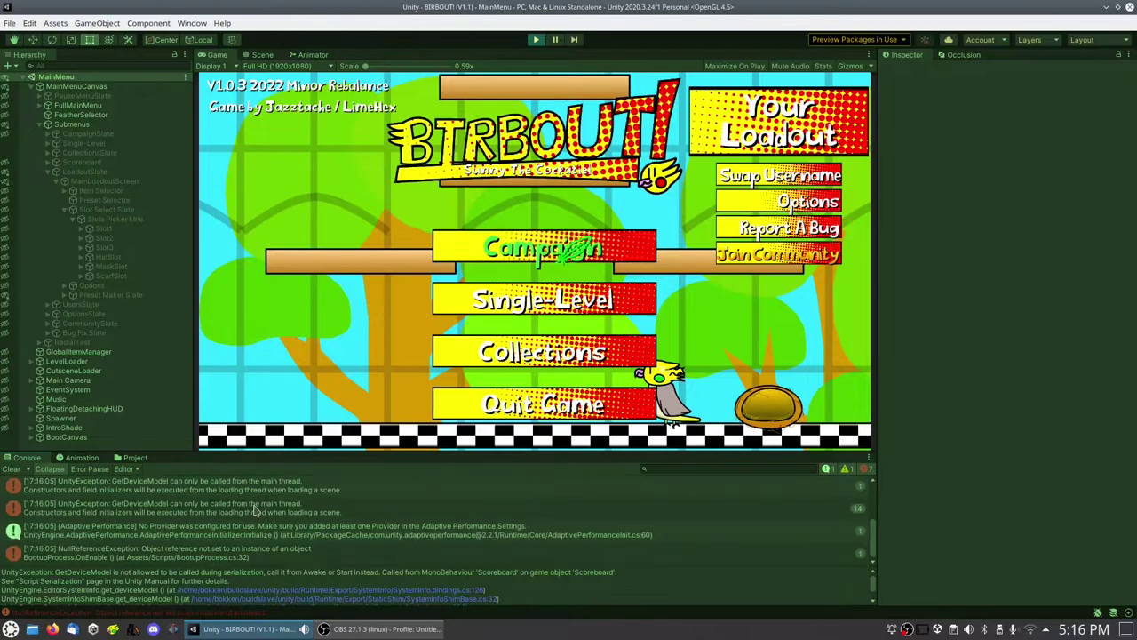
pyautogui.click(250, 532)
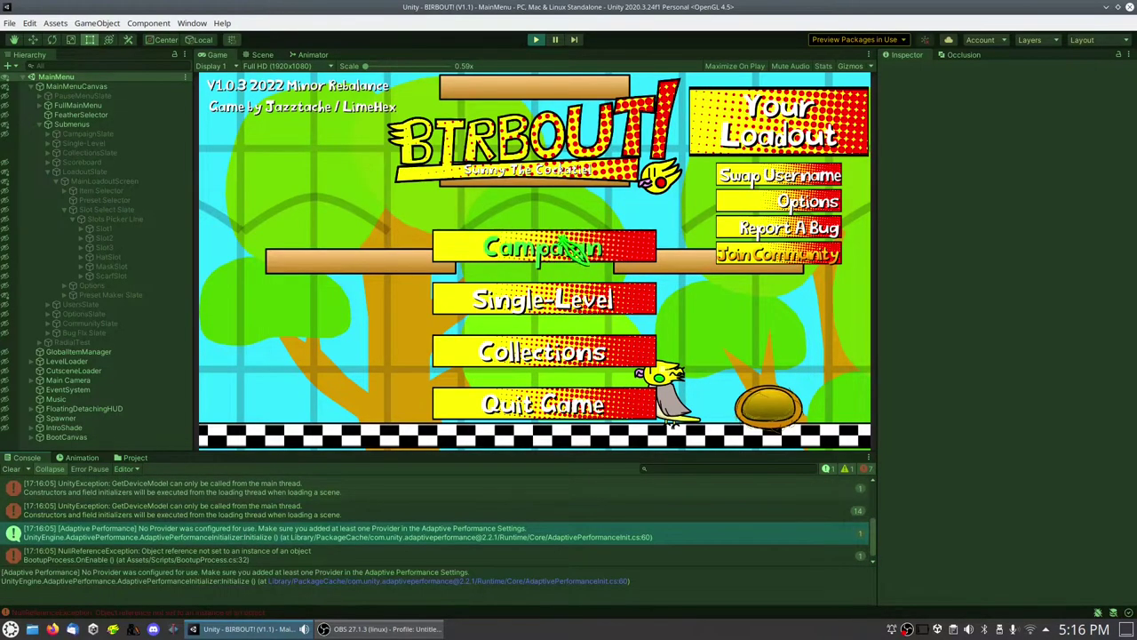
pyautogui.click(11, 468)
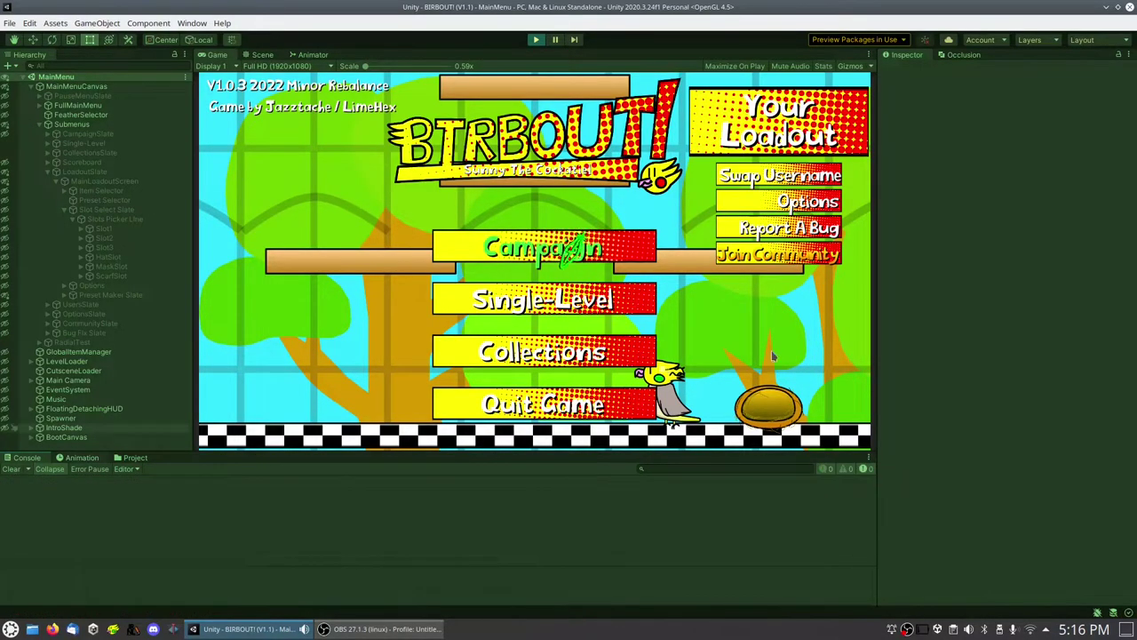
# Open the Your Loadout screen in the game and create two new presets, both named werqwer.
pyautogui.click(779, 123)
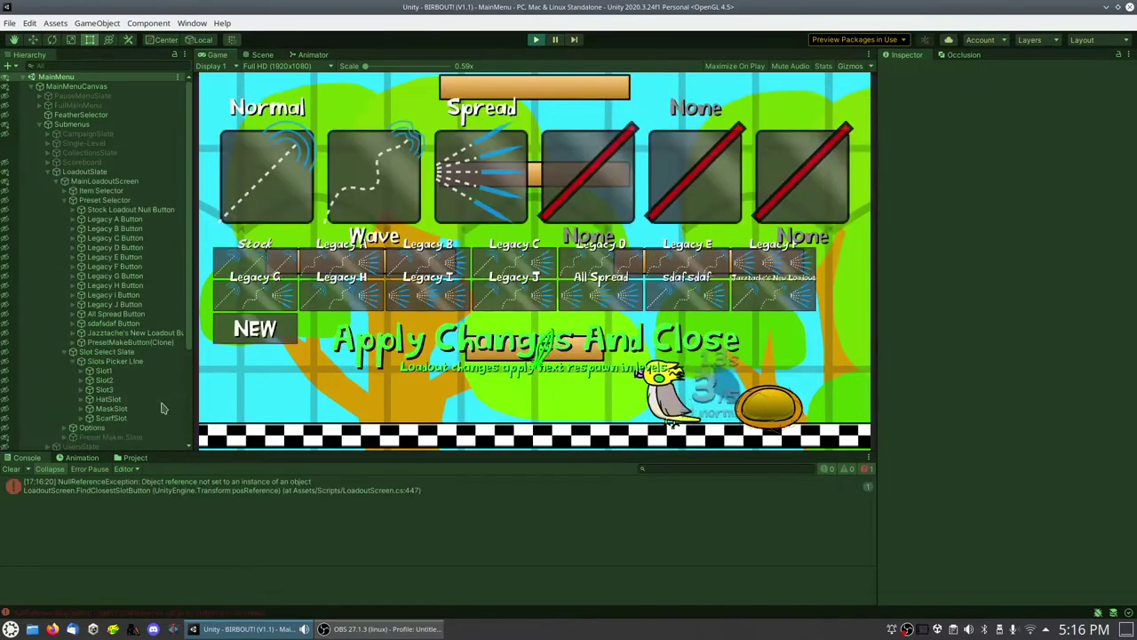
pyautogui.click(255, 328)
pyautogui.write('werqwer')
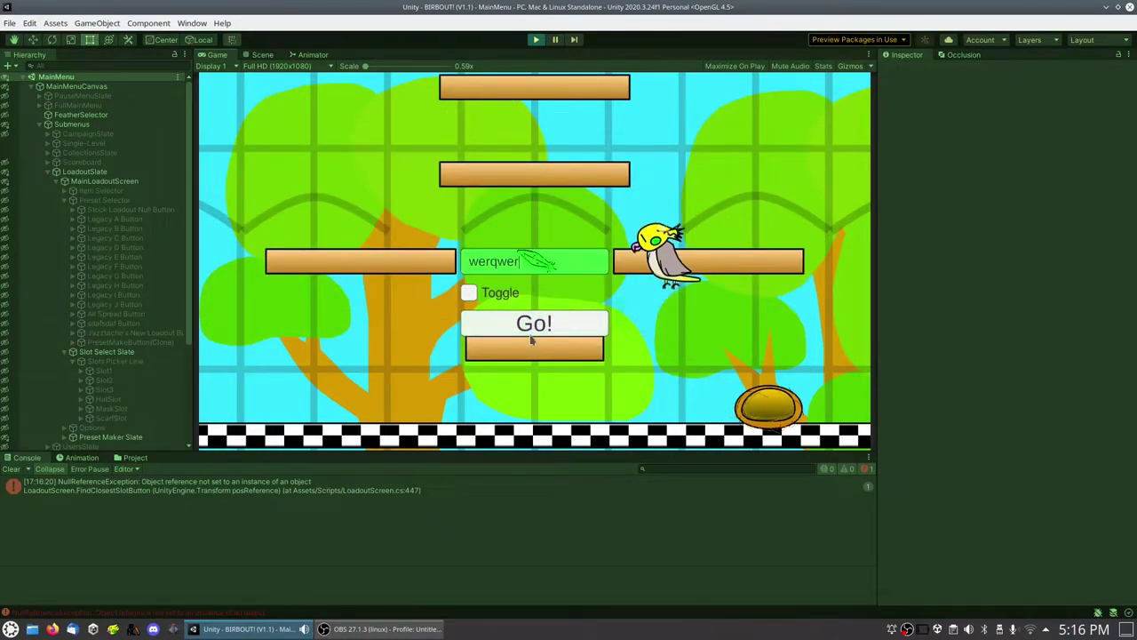
pyautogui.click(531, 339)
pyautogui.click(355, 333)
pyautogui.write('wer')
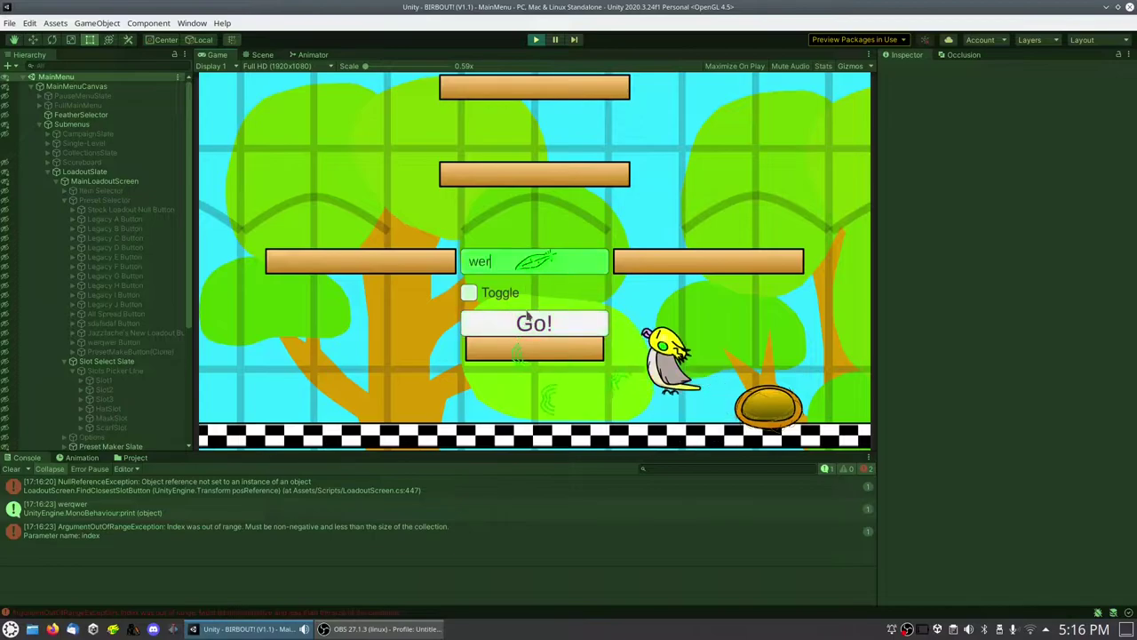
pyautogui.click(530, 322)
# Create further loadout presets named 345werqq and qwerqwerq.
pyautogui.click(428, 328)
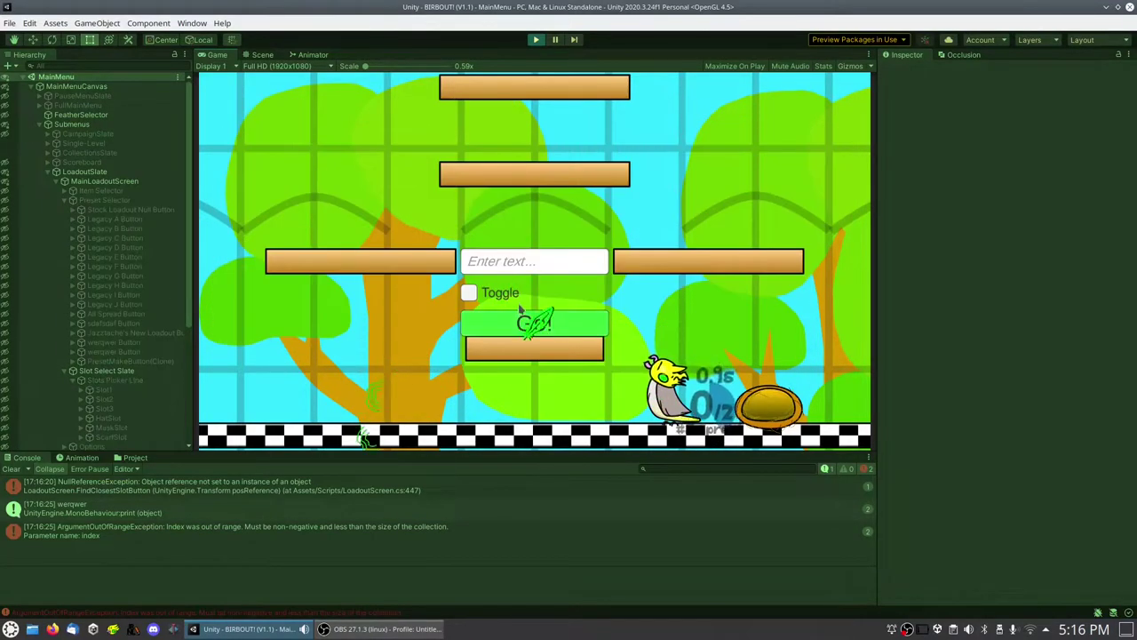
pyautogui.write('345werqq')
pyautogui.click(533, 324)
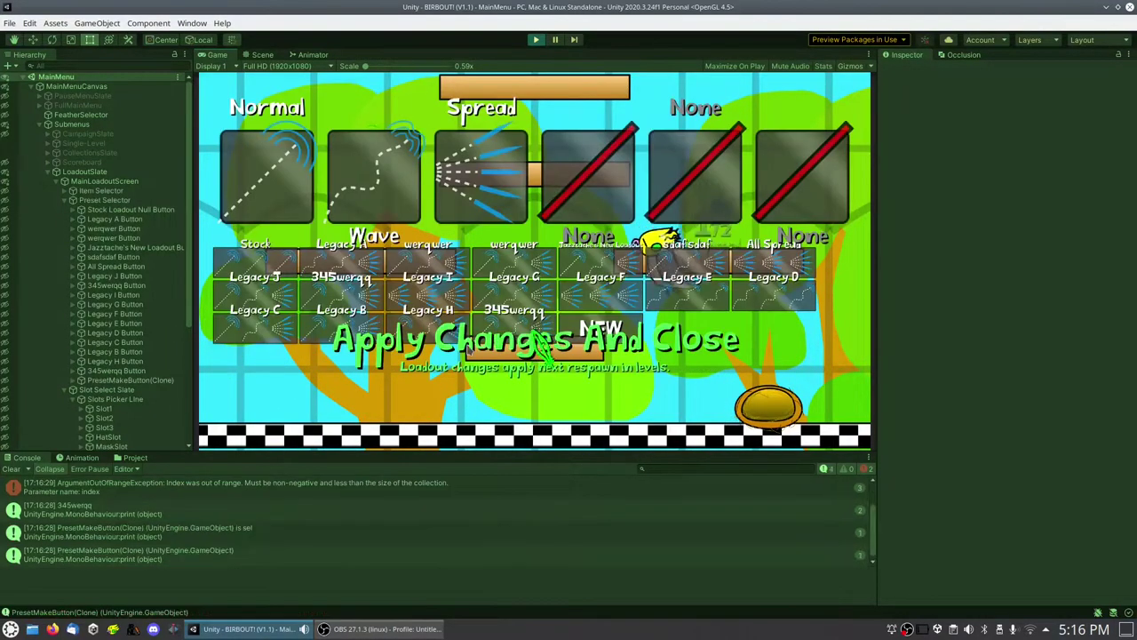
pyautogui.click(601, 330)
pyautogui.write('qwerqwerq')
pyautogui.click(532, 323)
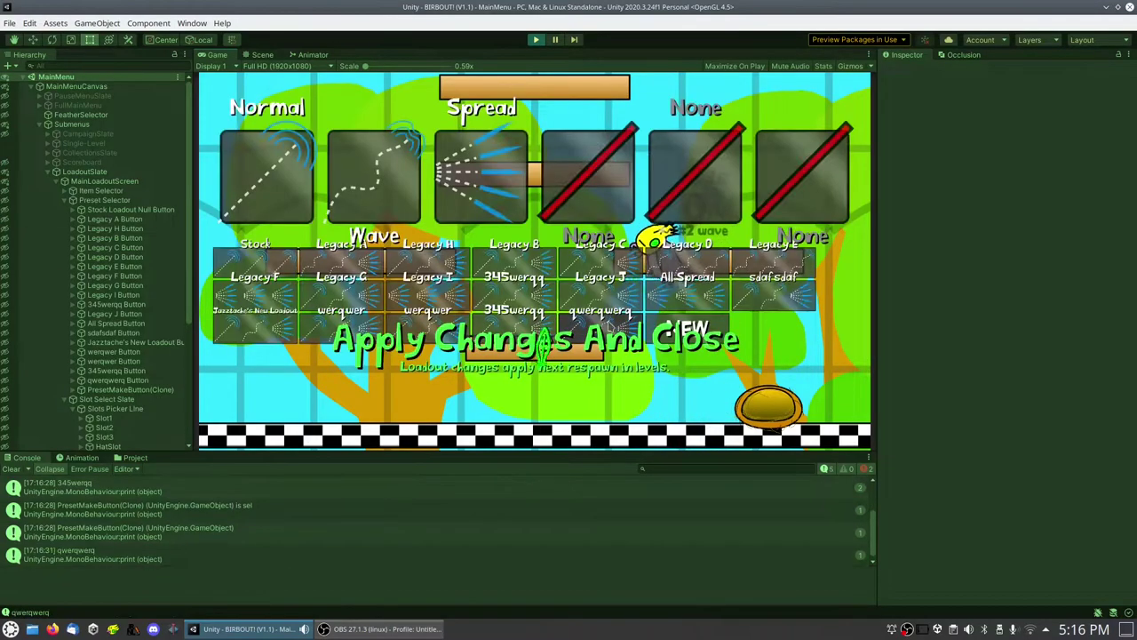
# Add more loadout presets named qwerqwerqwe and wqrwqer.
pyautogui.click(676, 326)
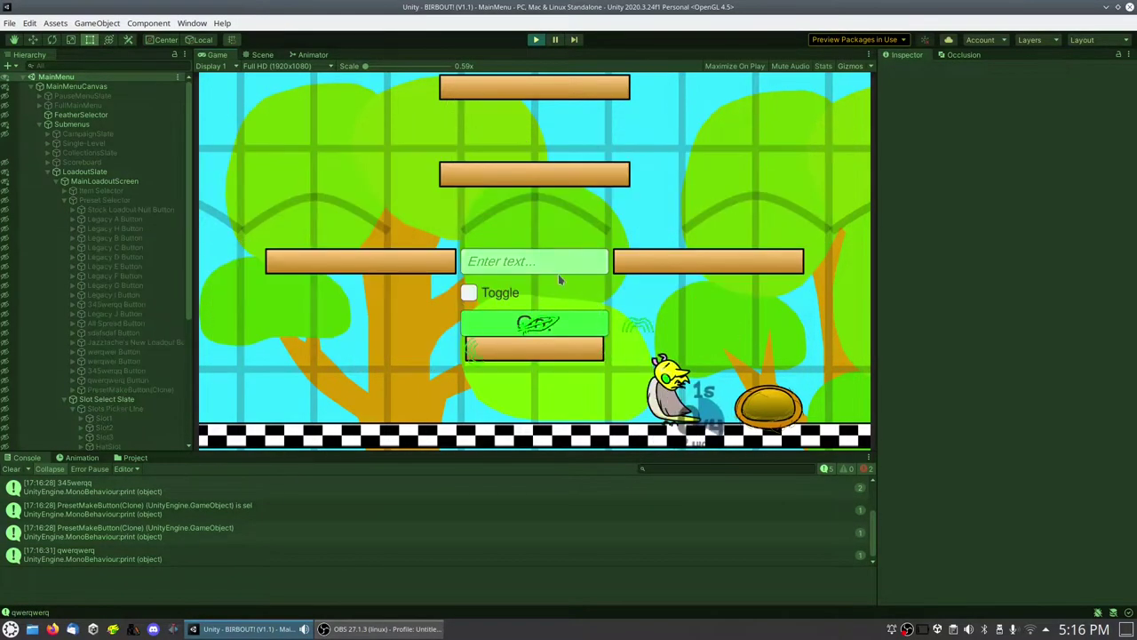
pyautogui.write('qwerqwerqwe')
pyautogui.click(533, 324)
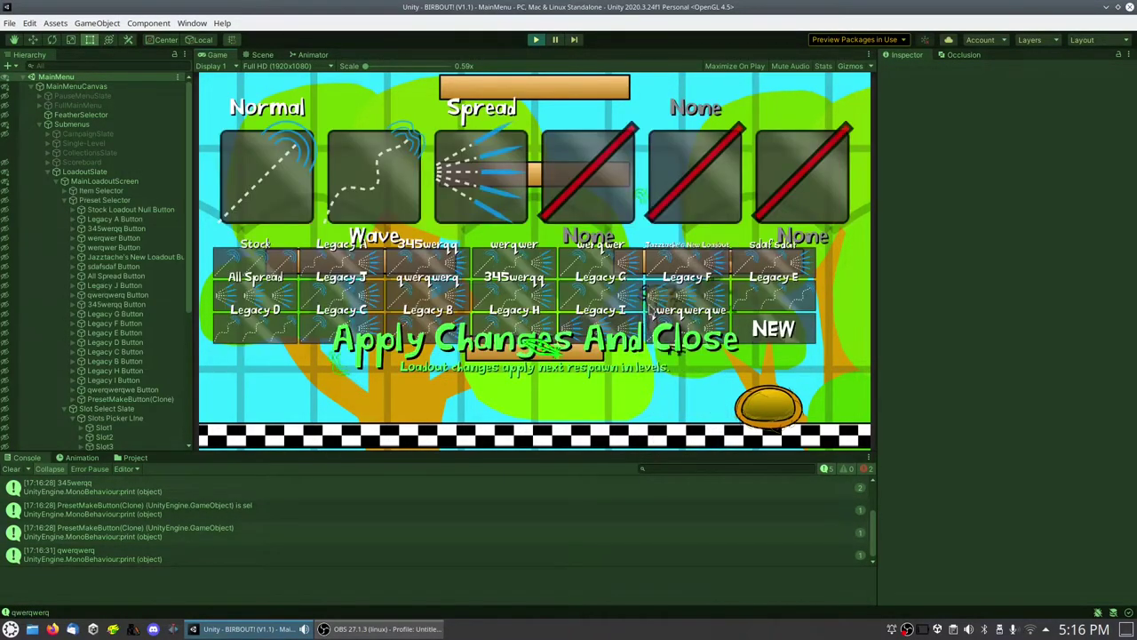
pyautogui.click(773, 329)
pyautogui.write('wqrwqer')
pyautogui.click(550, 321)
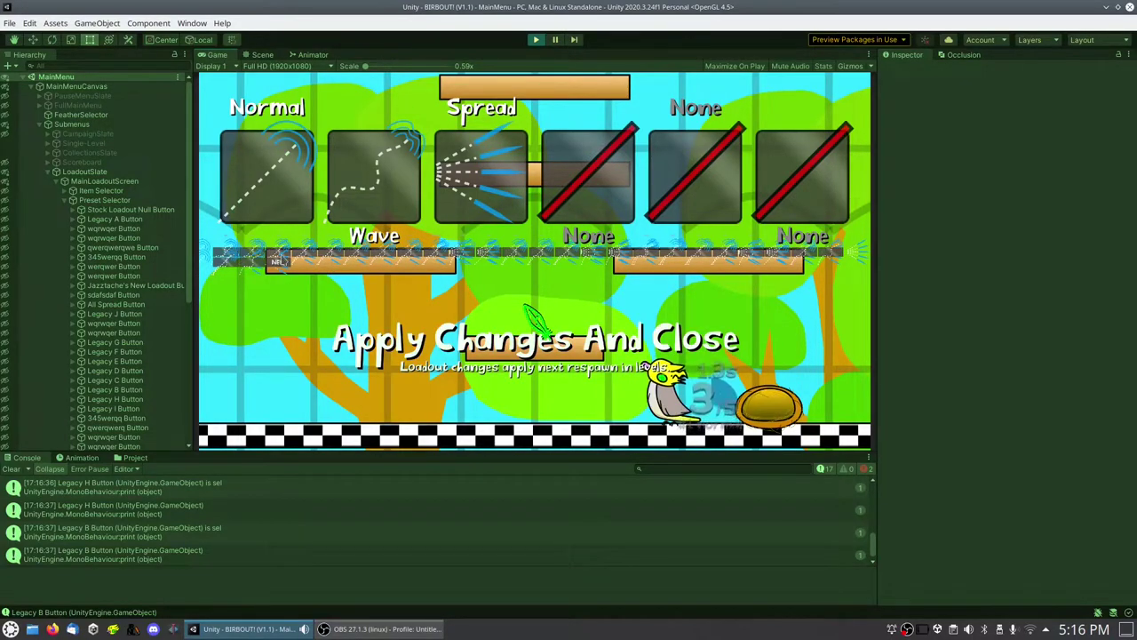
# Create another loadout preset named asdfasd from the shrunken preset grid.
pyautogui.click(275, 260)
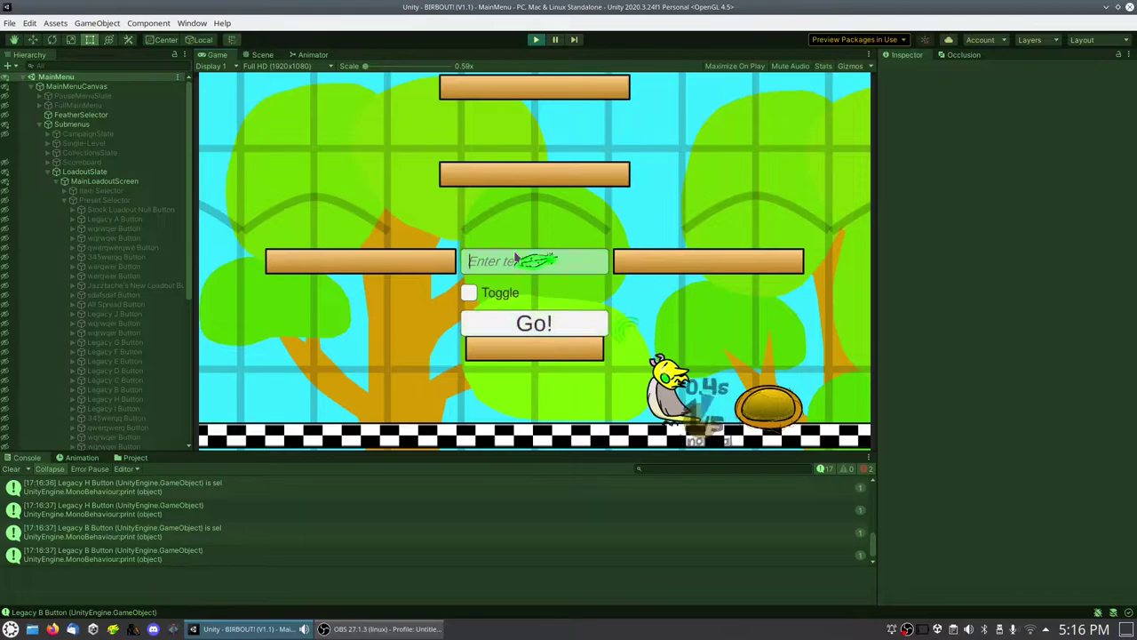
pyautogui.write('asdfasd')
pyautogui.press('Return')
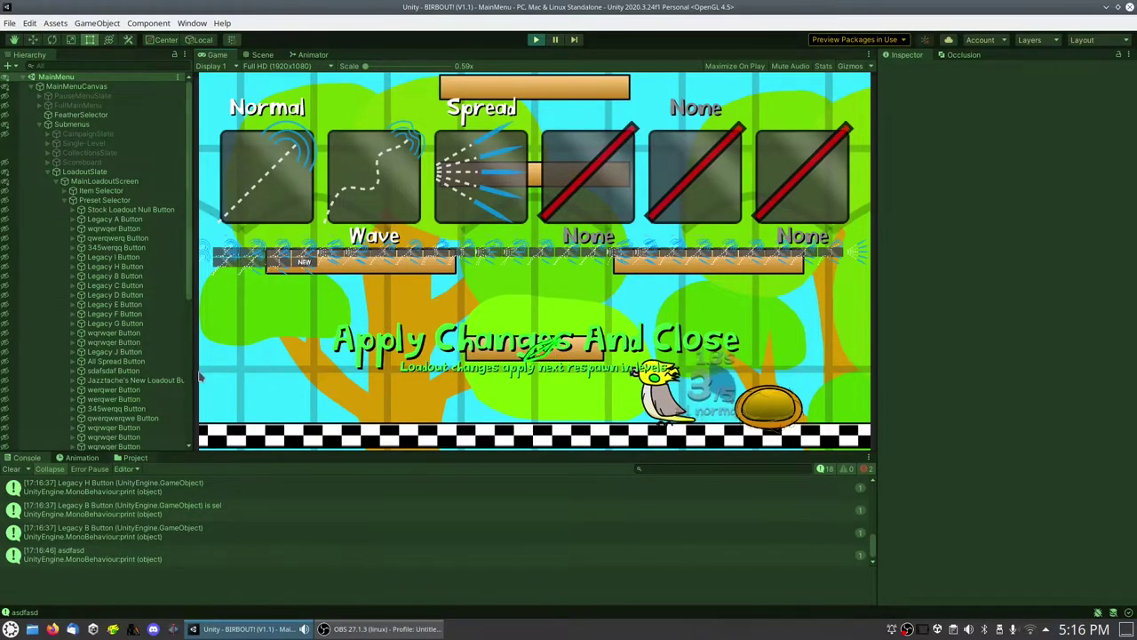
# Compare the explicit navigation targets of the qwerqwerqwe, Legacy B, Legacy H and 345werqq preset buttons.
pyautogui.click(124, 417)
pyautogui.scroll(-5, 933, 364)
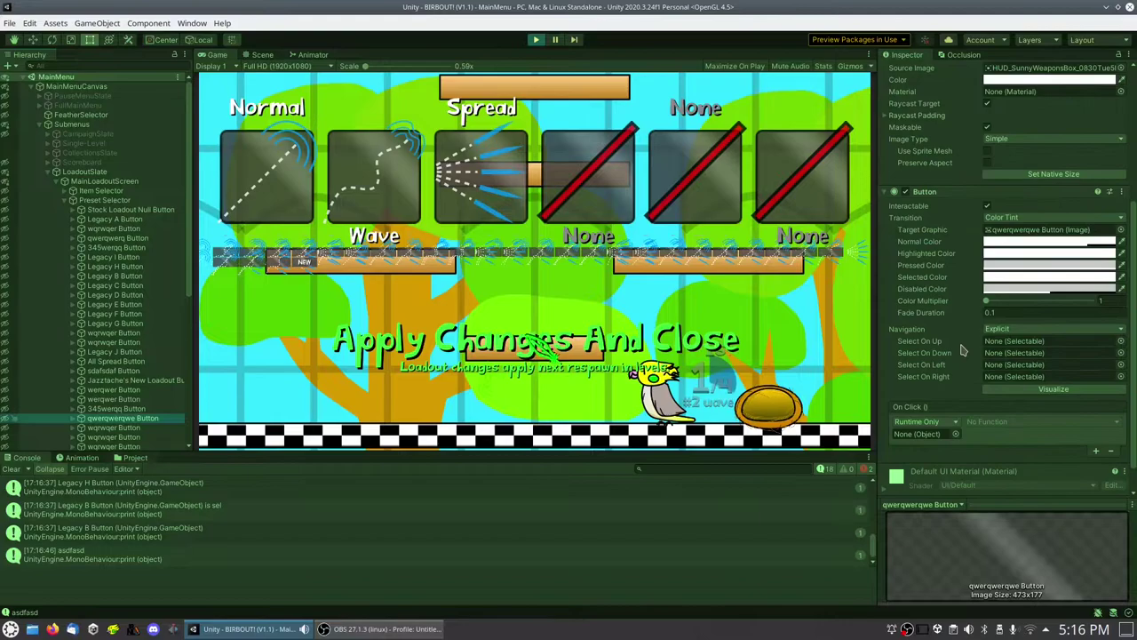
pyautogui.click(142, 275)
pyautogui.click(144, 266)
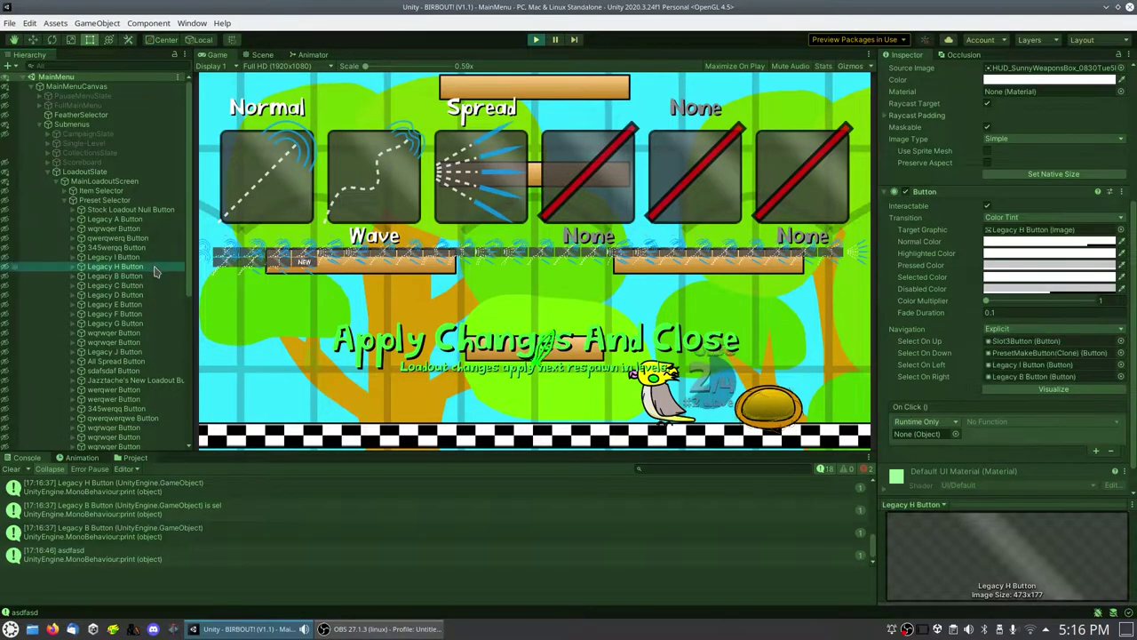
pyautogui.click(147, 248)
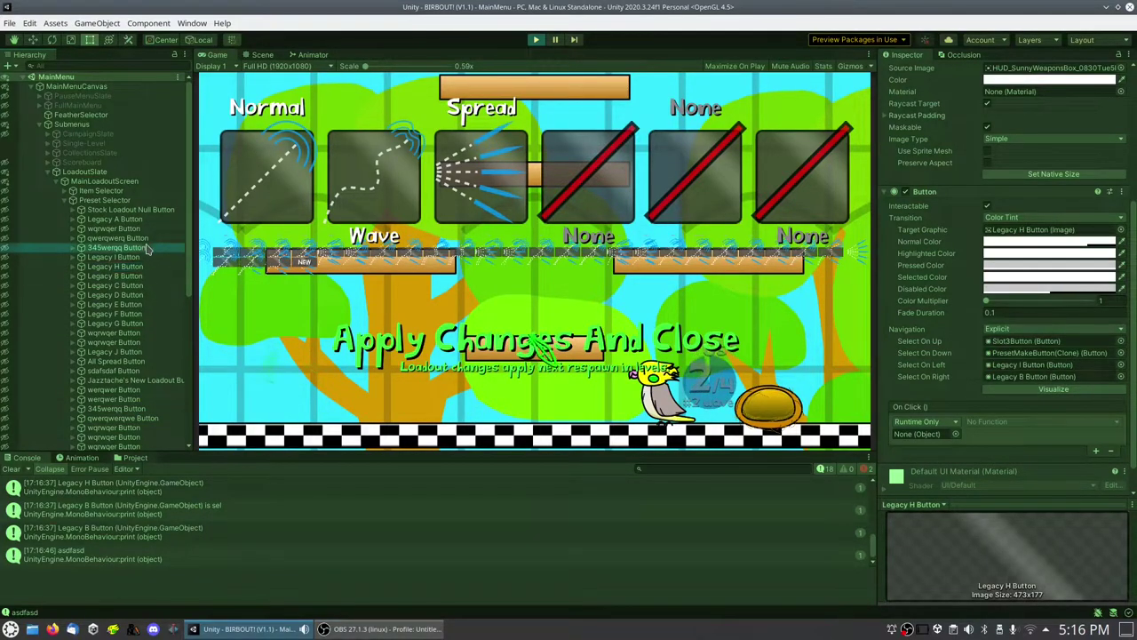
# Test various presets across the crowded preset grid in the running game, watching the equipped weapons, clothing and console errors.
pyautogui.click(410, 253)
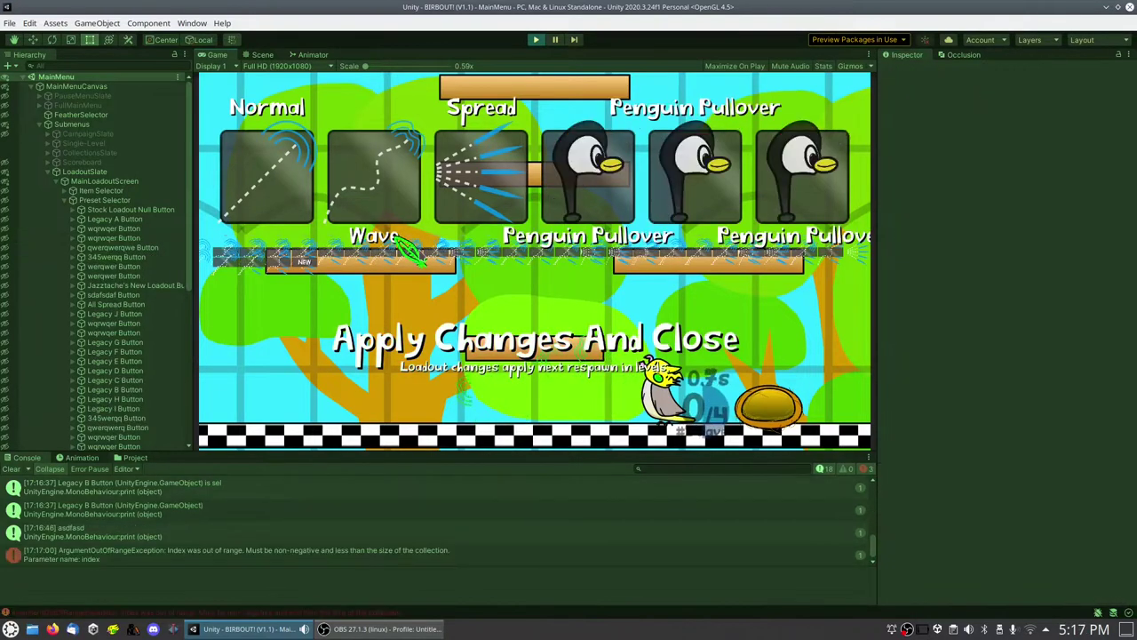
pyautogui.click(445, 258)
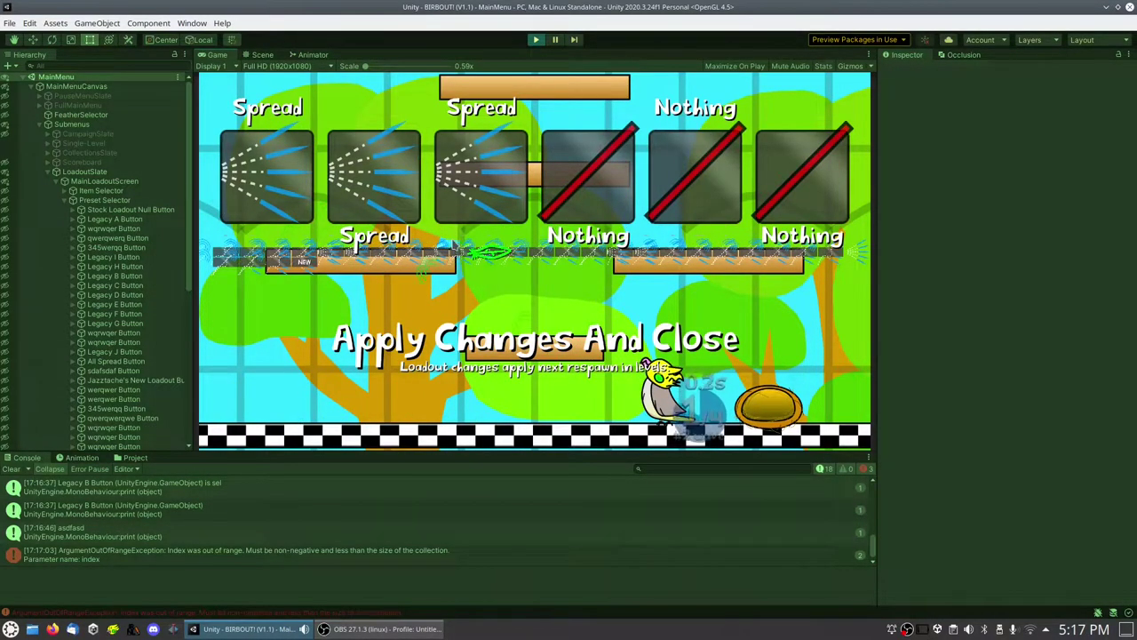
pyautogui.click(416, 263)
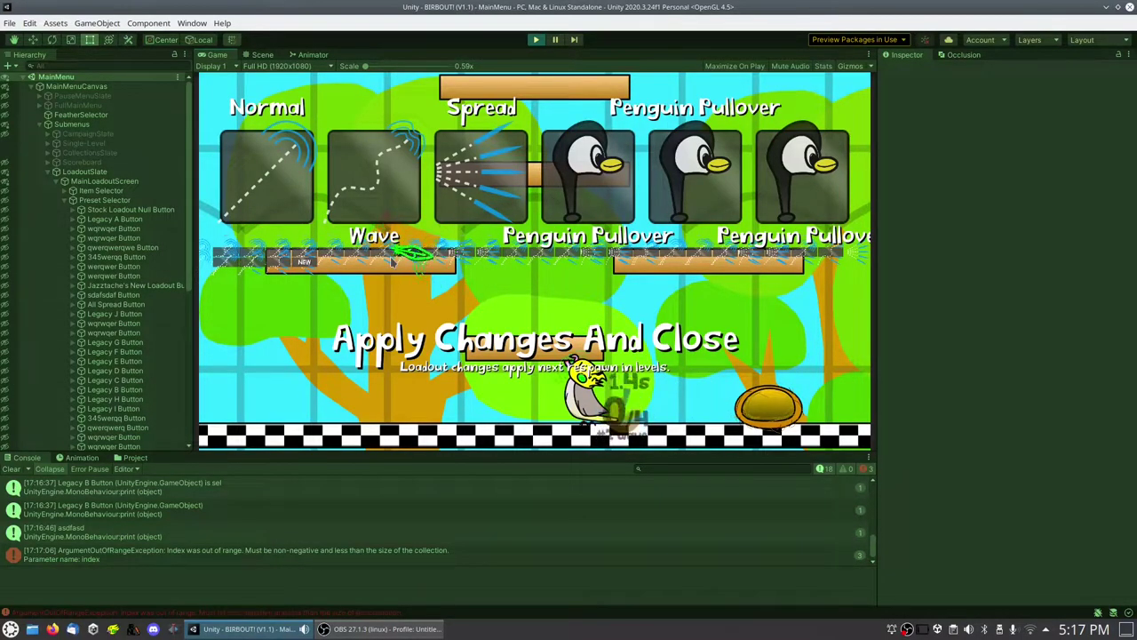
pyautogui.click(413, 255)
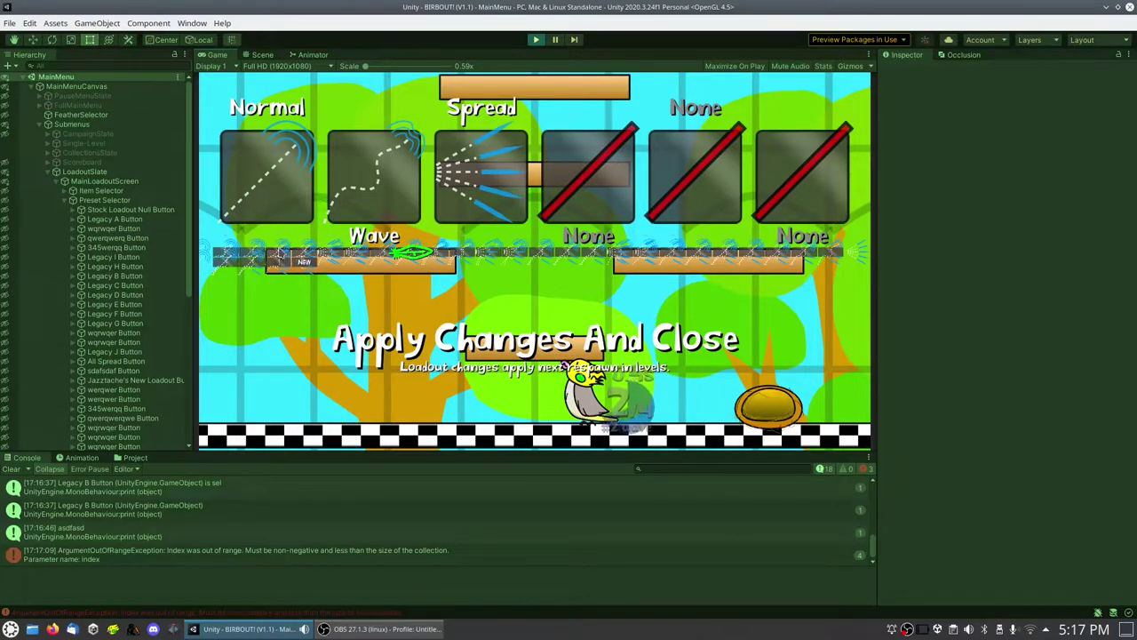
pyautogui.click(278, 255)
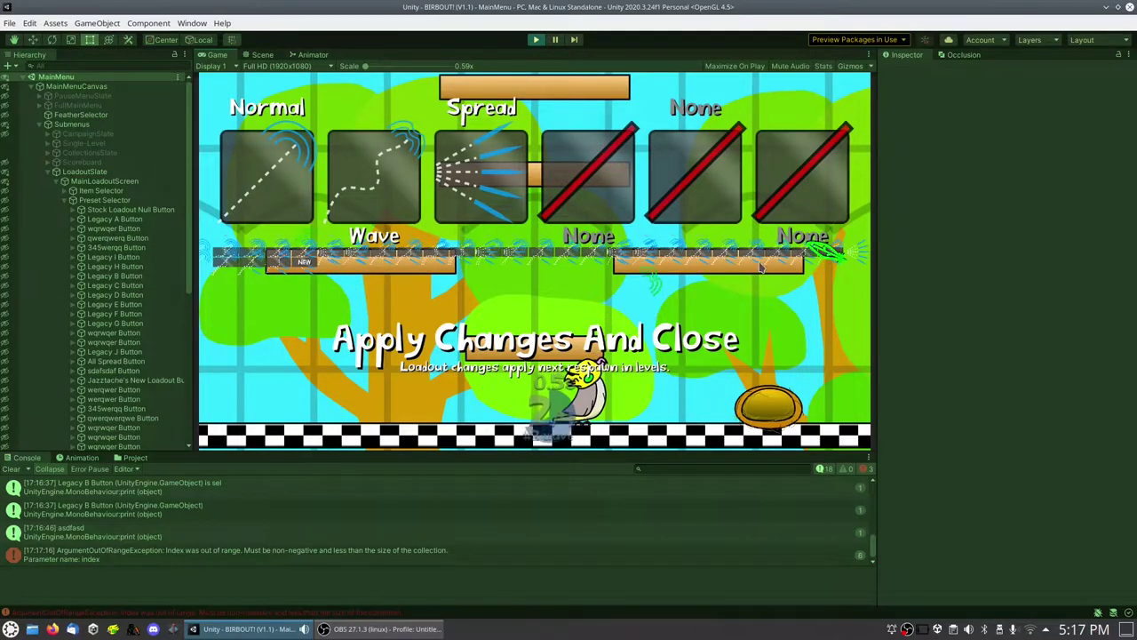
pyautogui.click(677, 260)
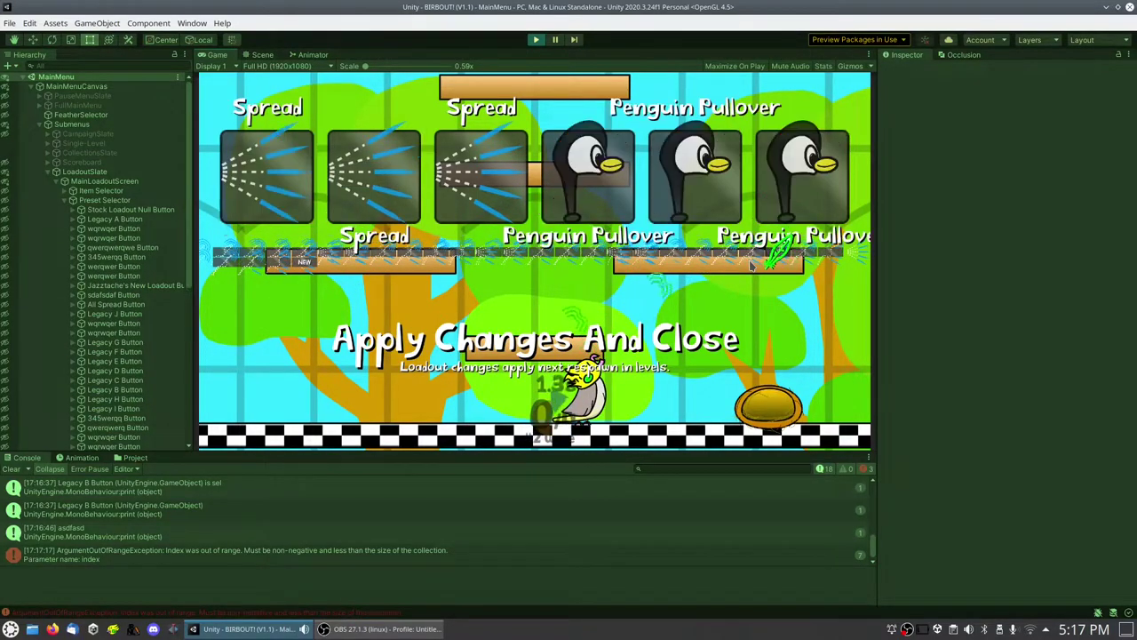
pyautogui.click(658, 259)
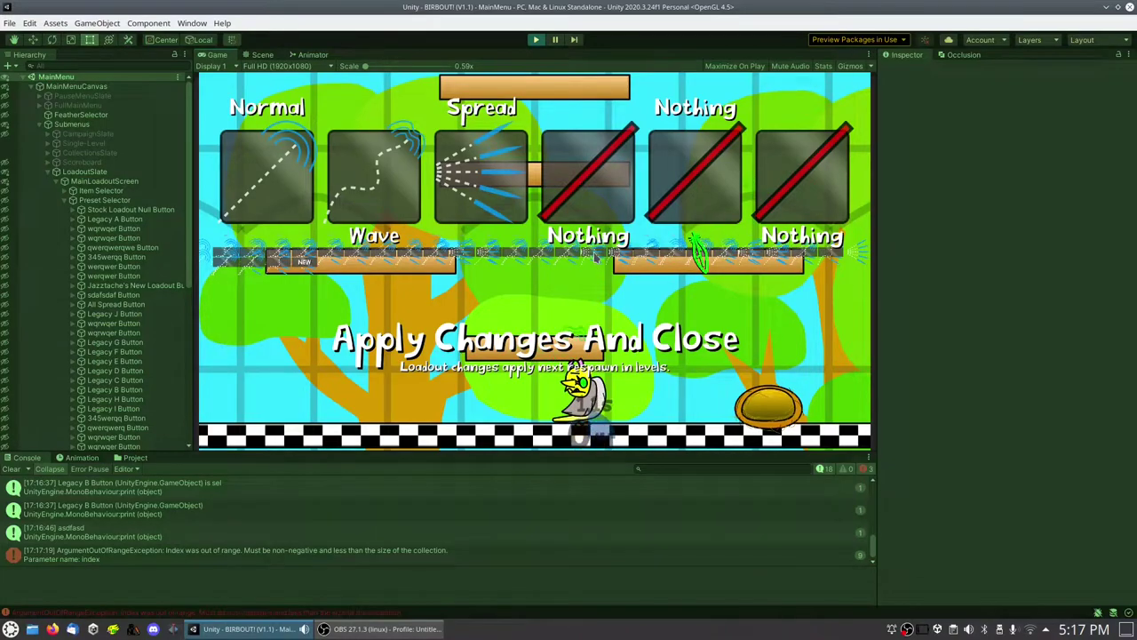
# Return to the game's main menu, stop the running game and clear the console.
pyautogui.press('Escape')
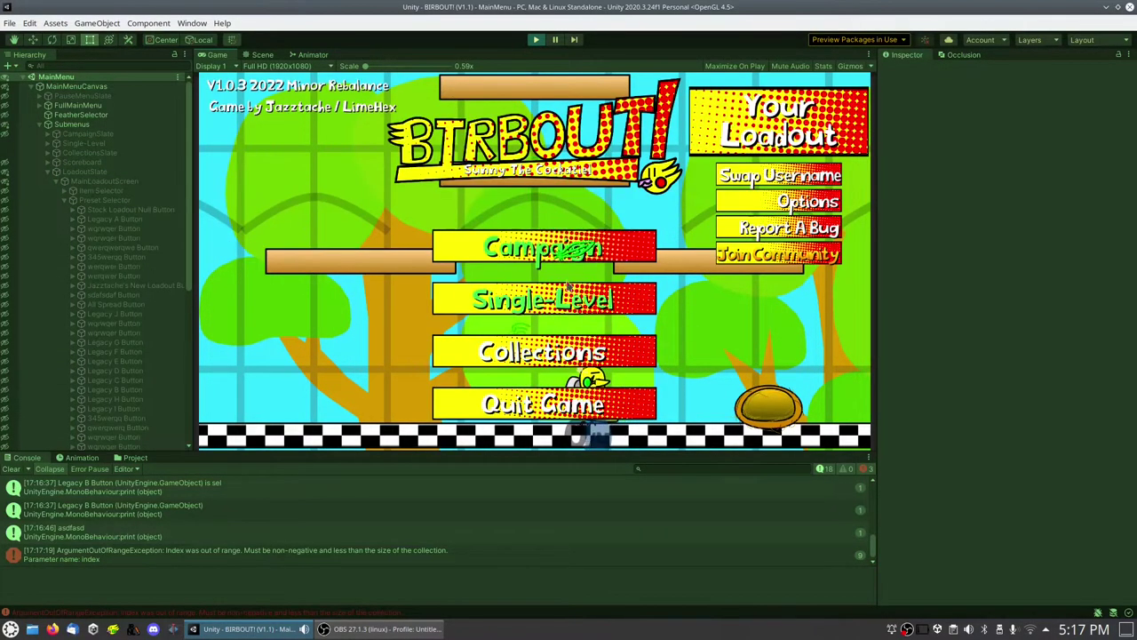
pyautogui.click(536, 40)
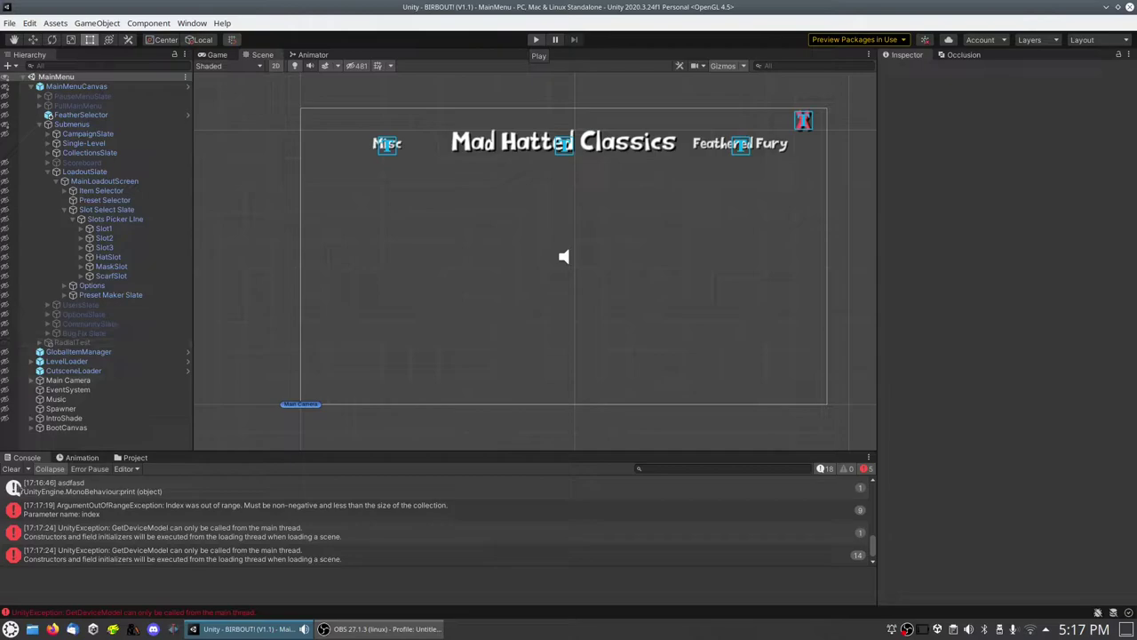
pyautogui.click(10, 469)
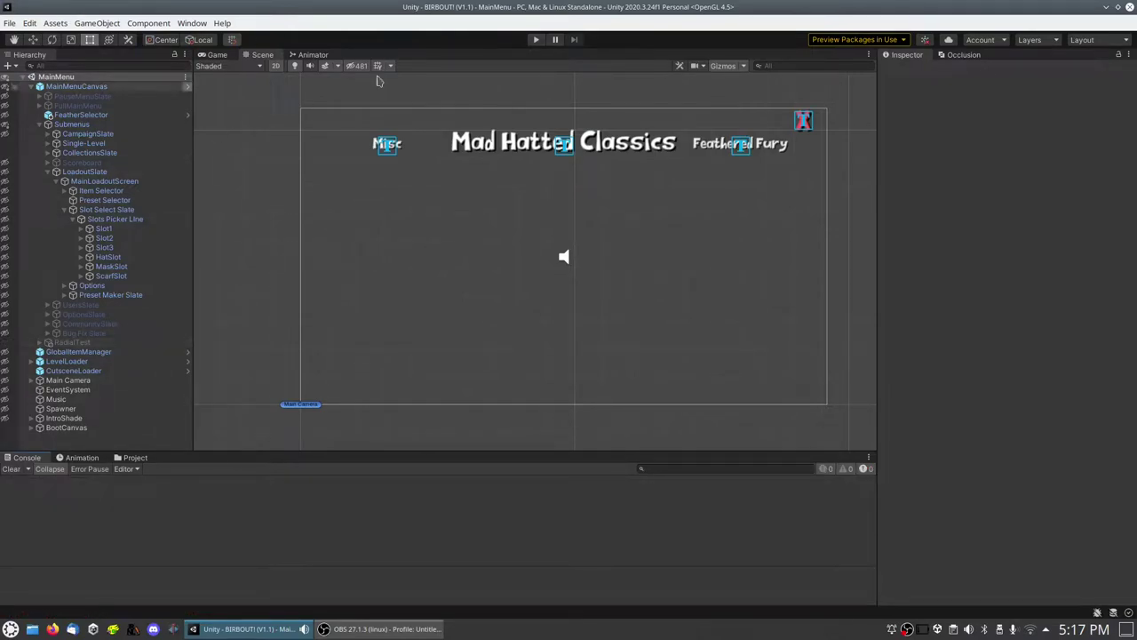
# Run the game, set the Music volume to 0% in the audio options and save the settings.
pyautogui.click(545, 41)
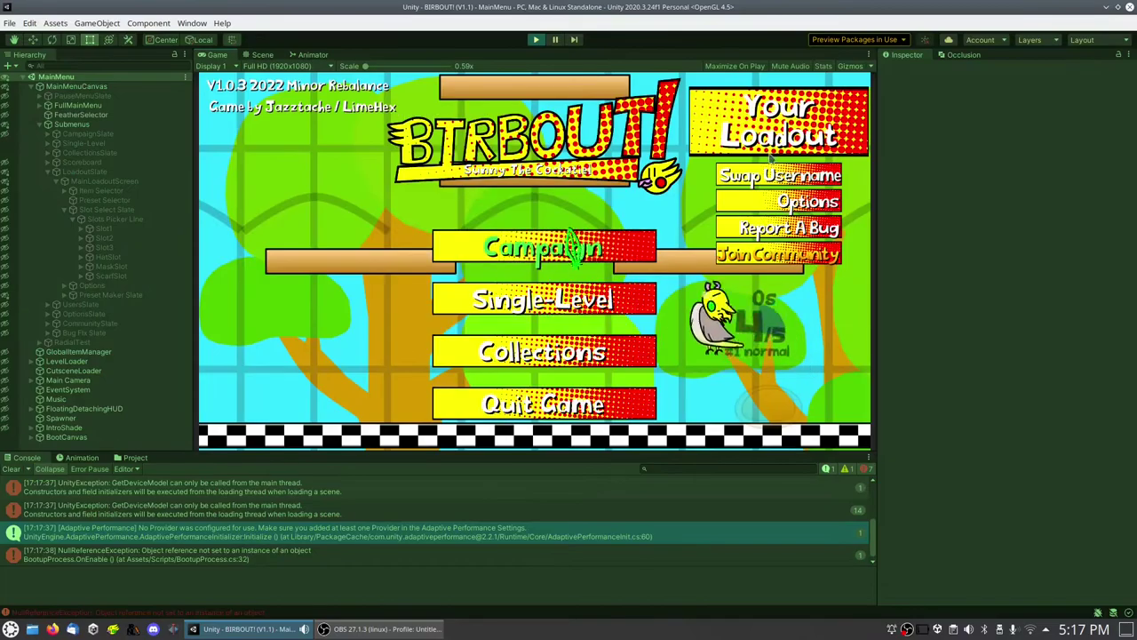
pyautogui.click(786, 202)
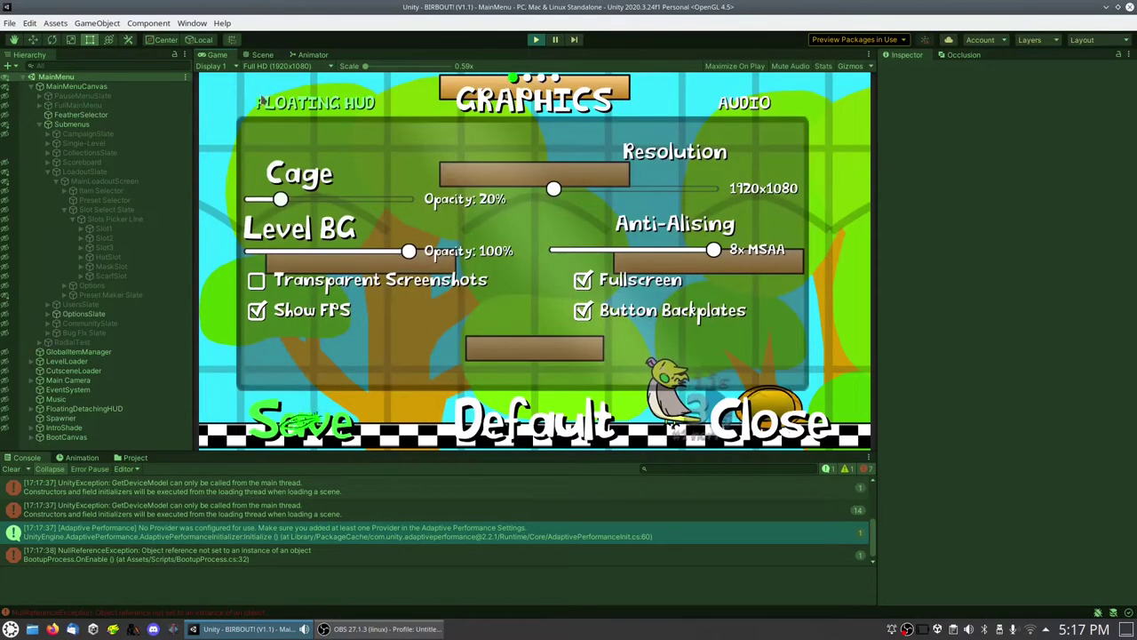
pyautogui.press('e')
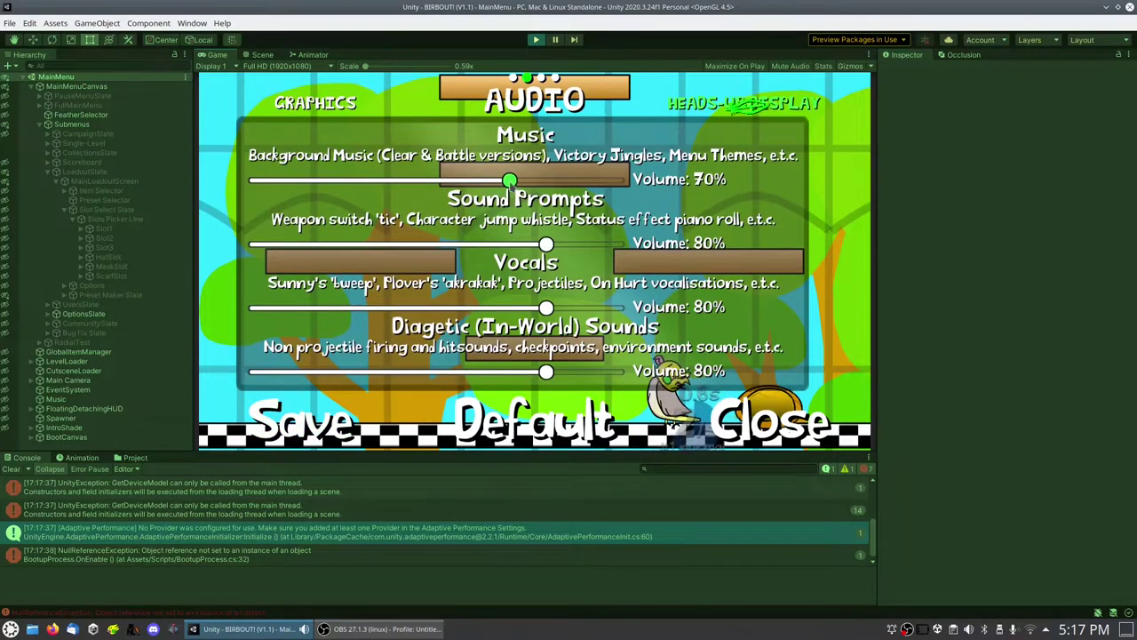
pyautogui.moveTo(509, 179); pyautogui.dragTo(230, 167)
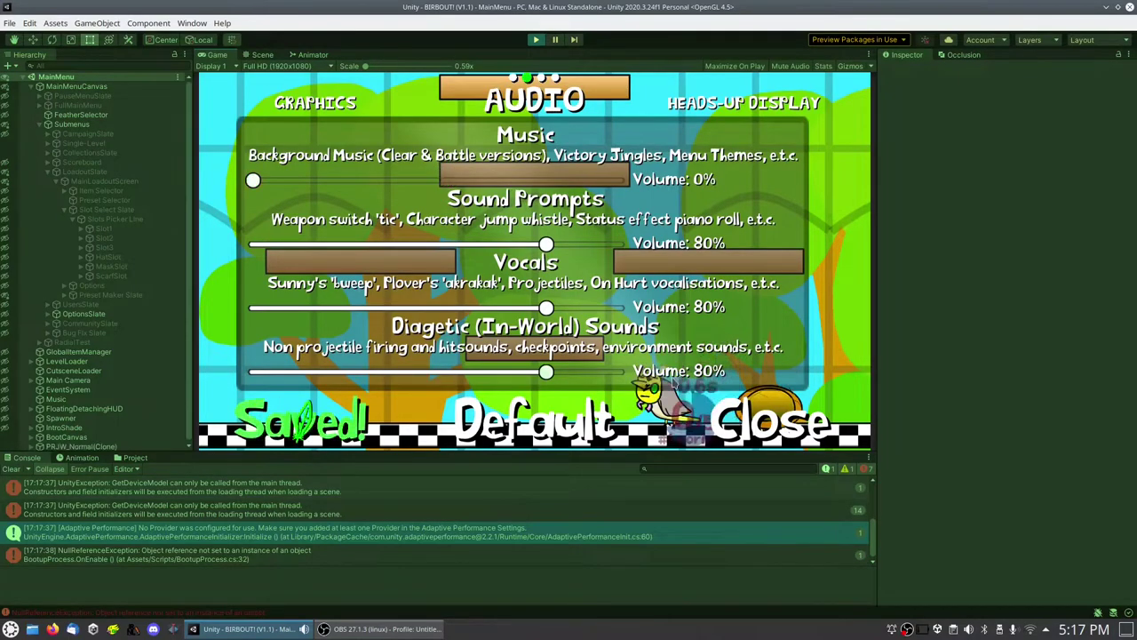
pyautogui.click(302, 423)
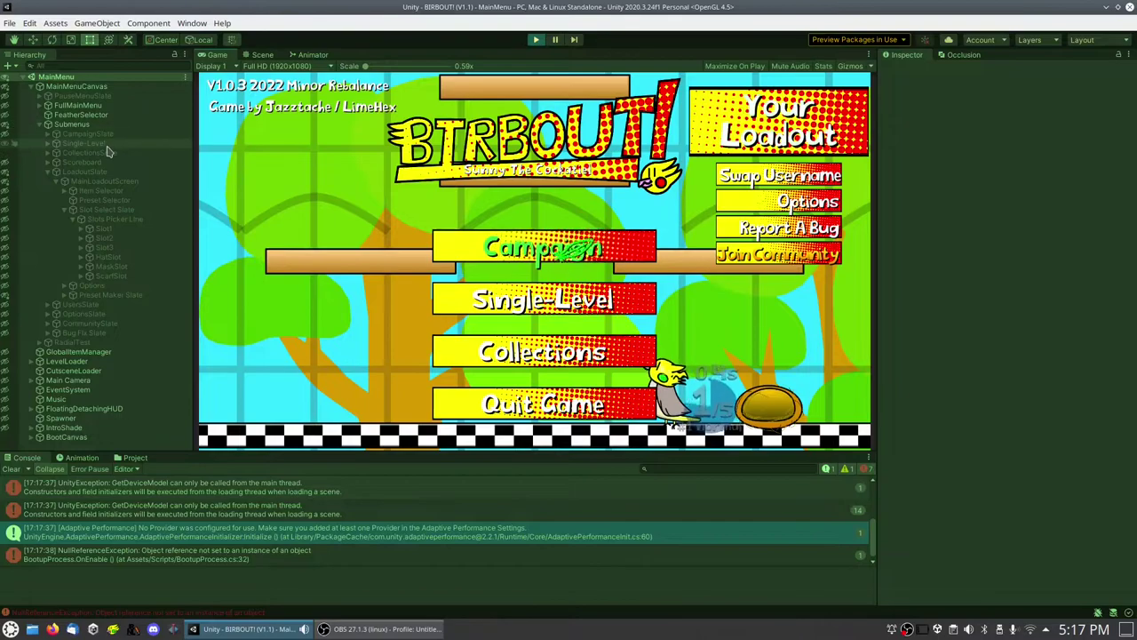
# Open the game's loadout screen with LoadoutSlate selected and inspect the Normal entry in the Loadout Screen script's Items list.
pyautogui.click(129, 172)
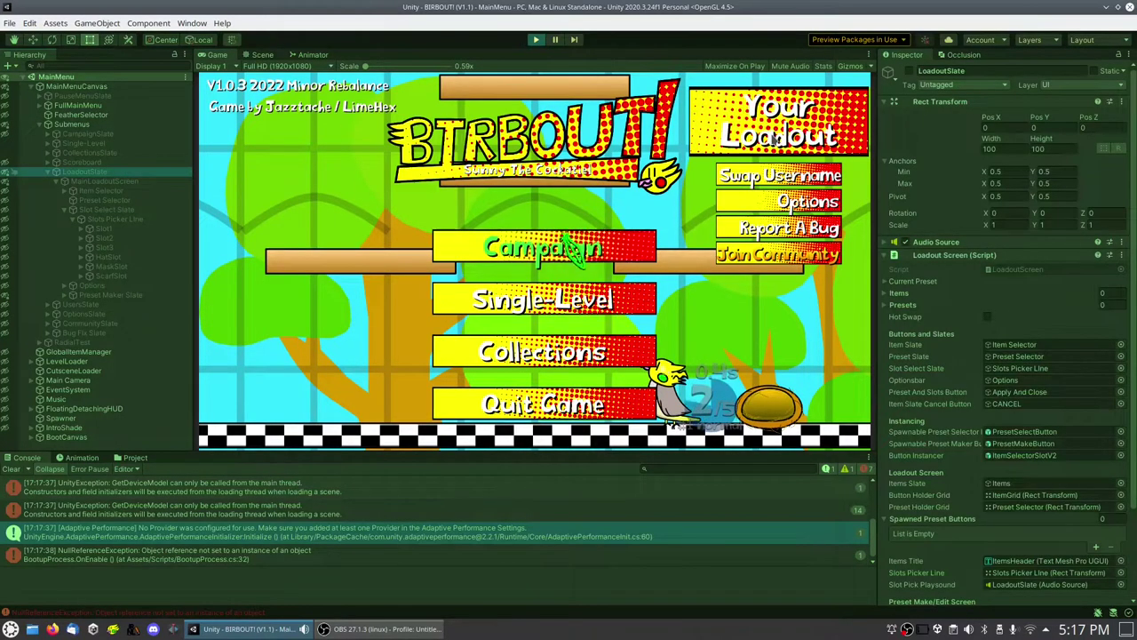
pyautogui.hotkey('alt', 'shift', 'a')
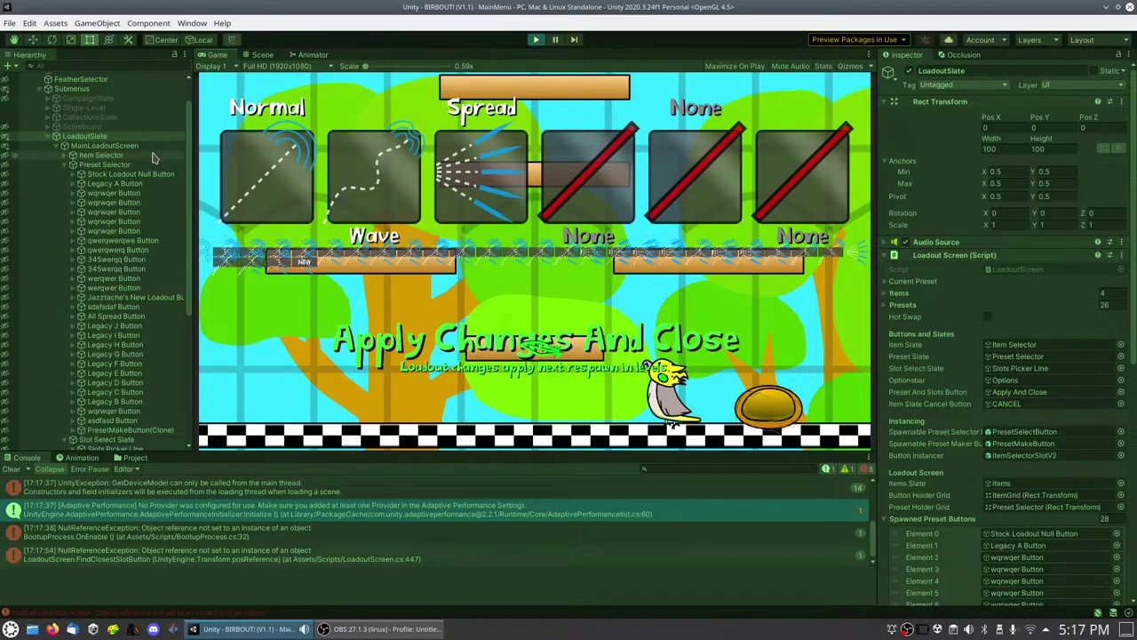
pyautogui.click(918, 294)
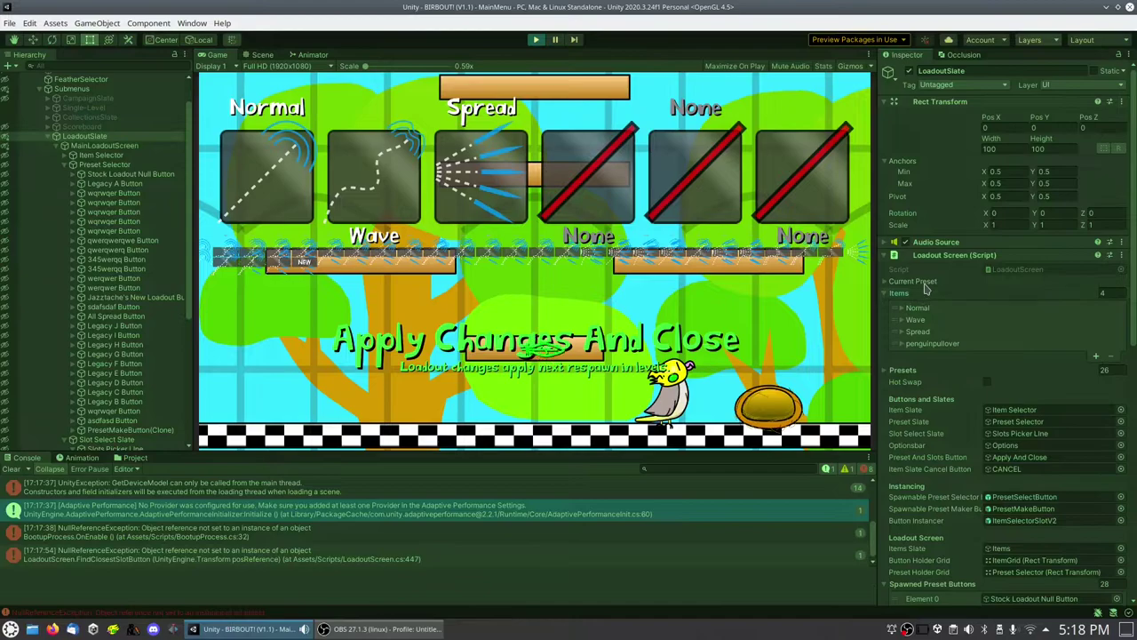
pyautogui.click(920, 309)
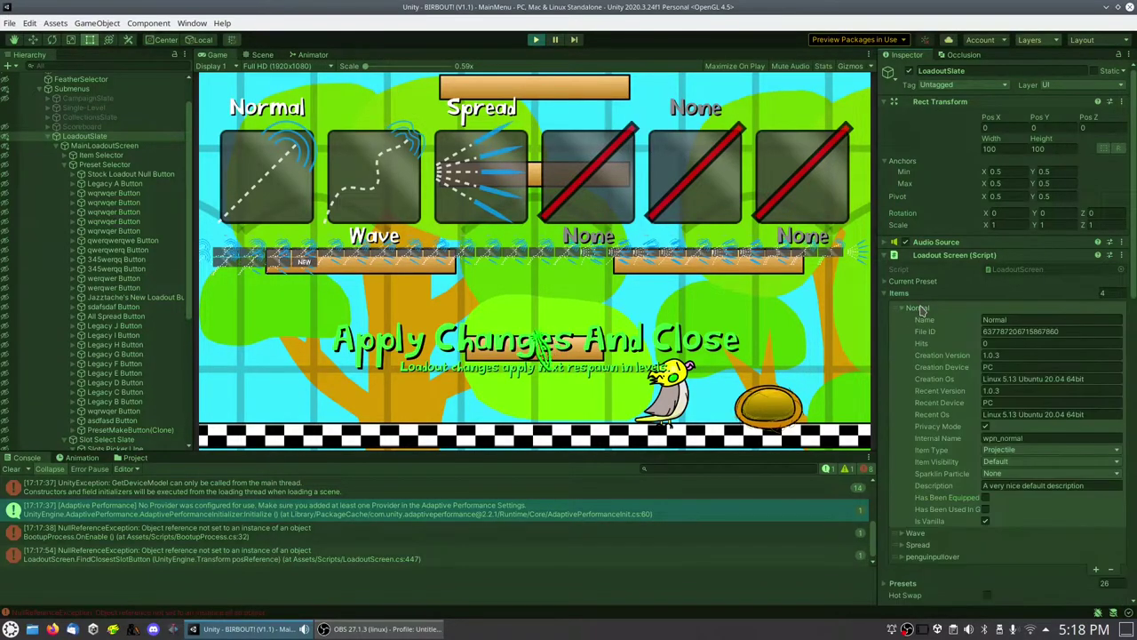
pyautogui.scroll(-5, 978, 374)
pyautogui.scroll(5, 977, 373)
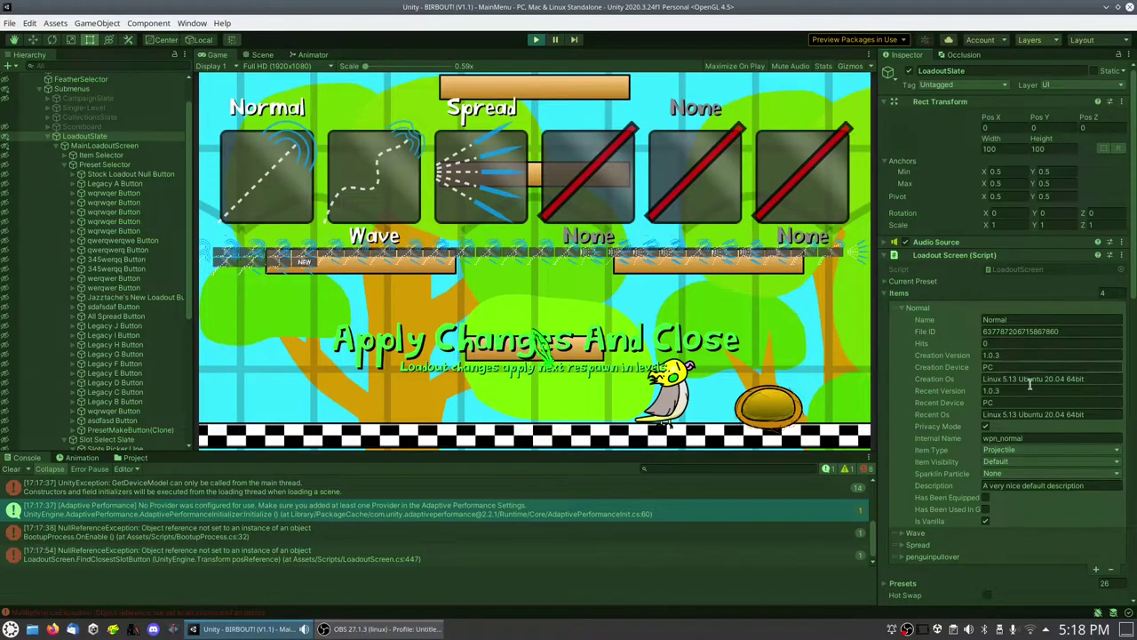
pyautogui.scroll(-5, 993, 358)
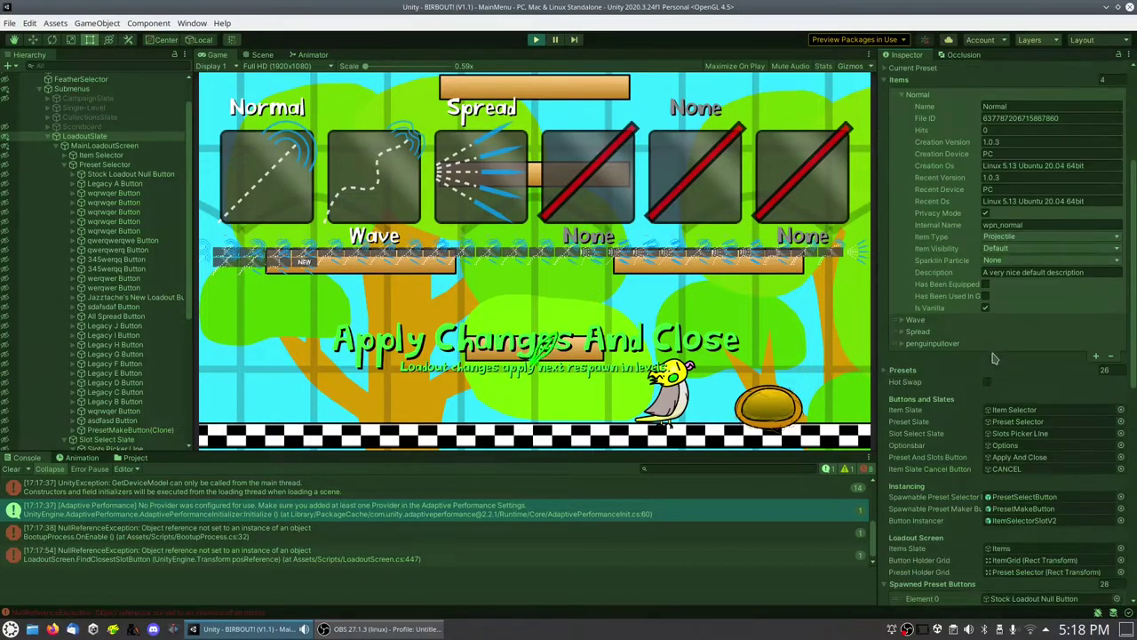
# Expand the Legacy A preset in the Presets list and inspect its contained items, including the first Wave entry.
pyautogui.click(913, 370)
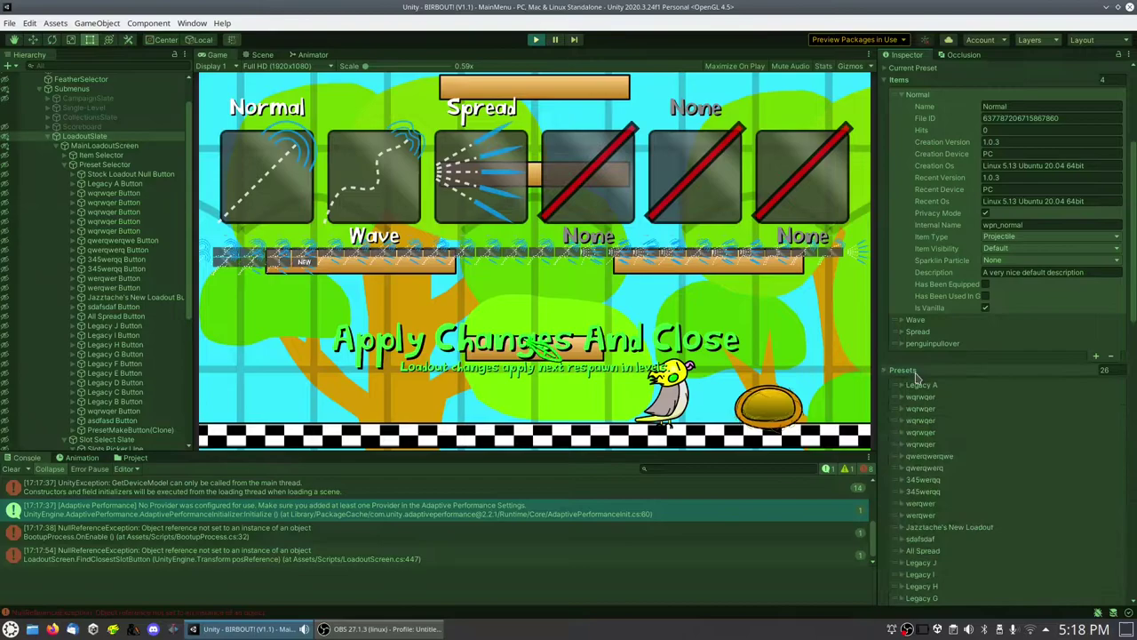
pyautogui.click(920, 388)
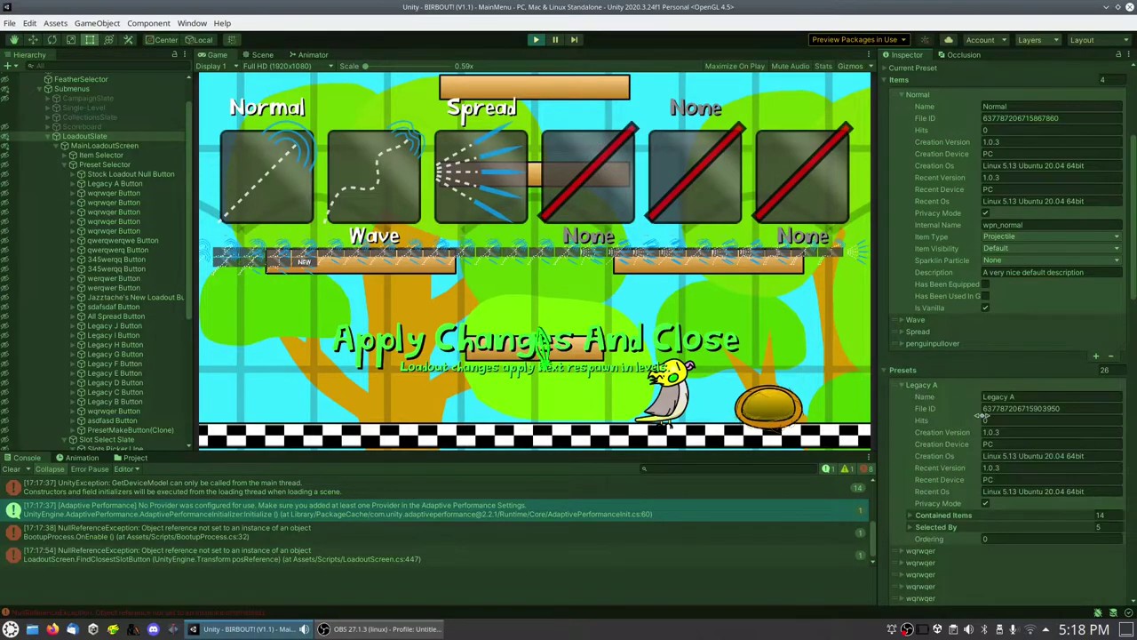
pyautogui.click(947, 515)
pyautogui.scroll(-3, 950, 508)
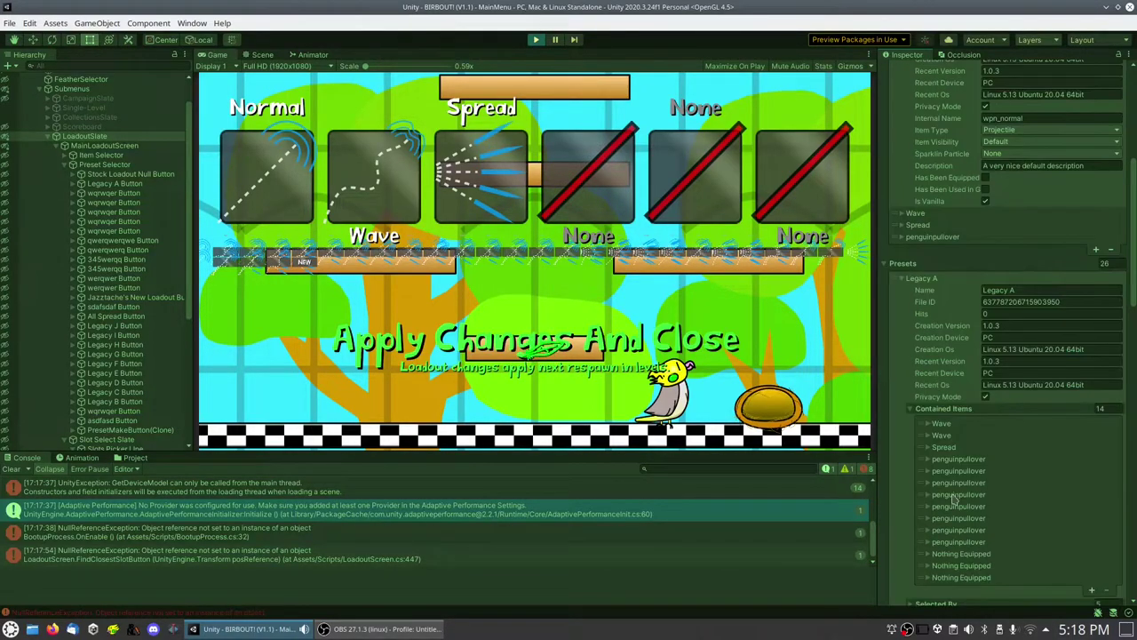
pyautogui.click(955, 423)
pyautogui.scroll(-6, 977, 453)
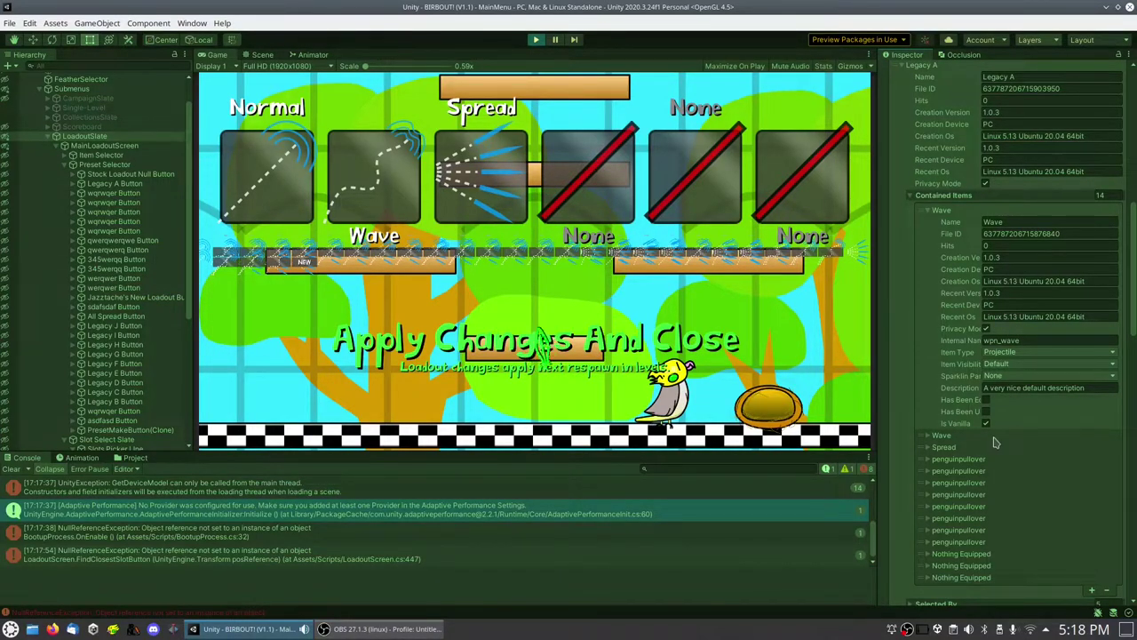
# Check the data of several penguinpullover entries in Legacy A's contained items, and collapse the preset.
pyautogui.click(984, 495)
pyautogui.click(984, 495)
pyautogui.click(976, 471)
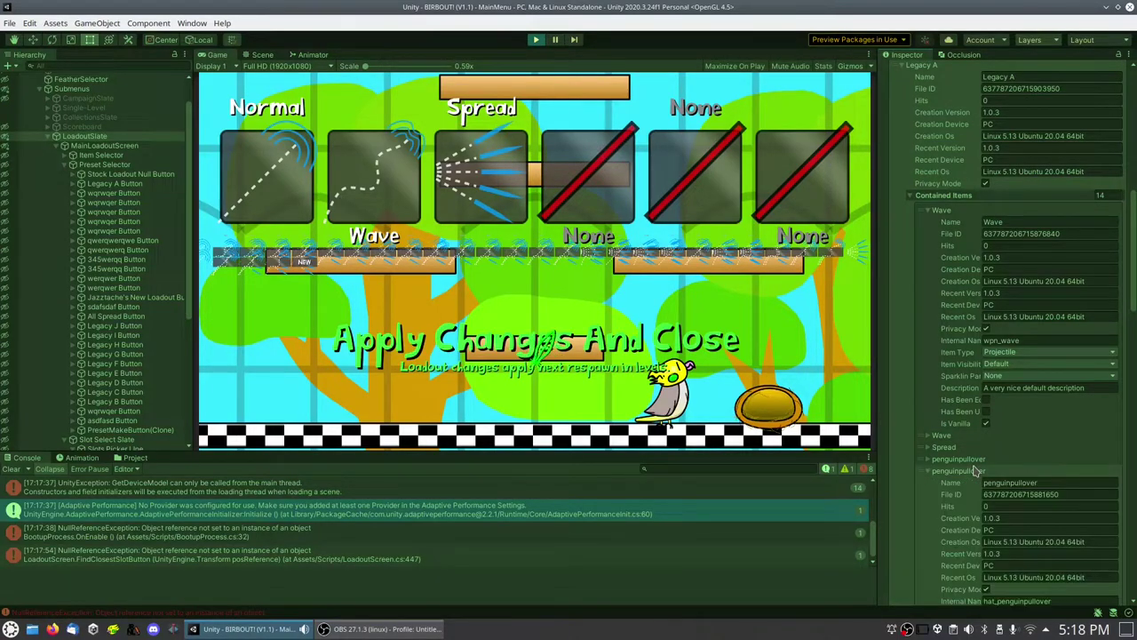
pyautogui.click(975, 471)
pyautogui.click(977, 460)
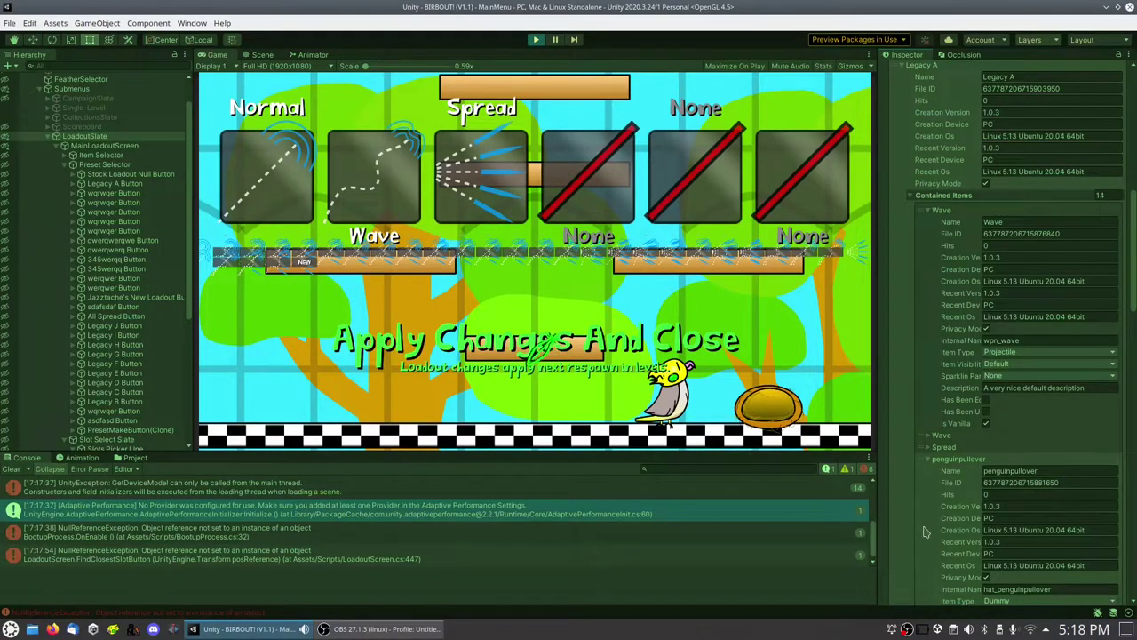
pyautogui.click(986, 458)
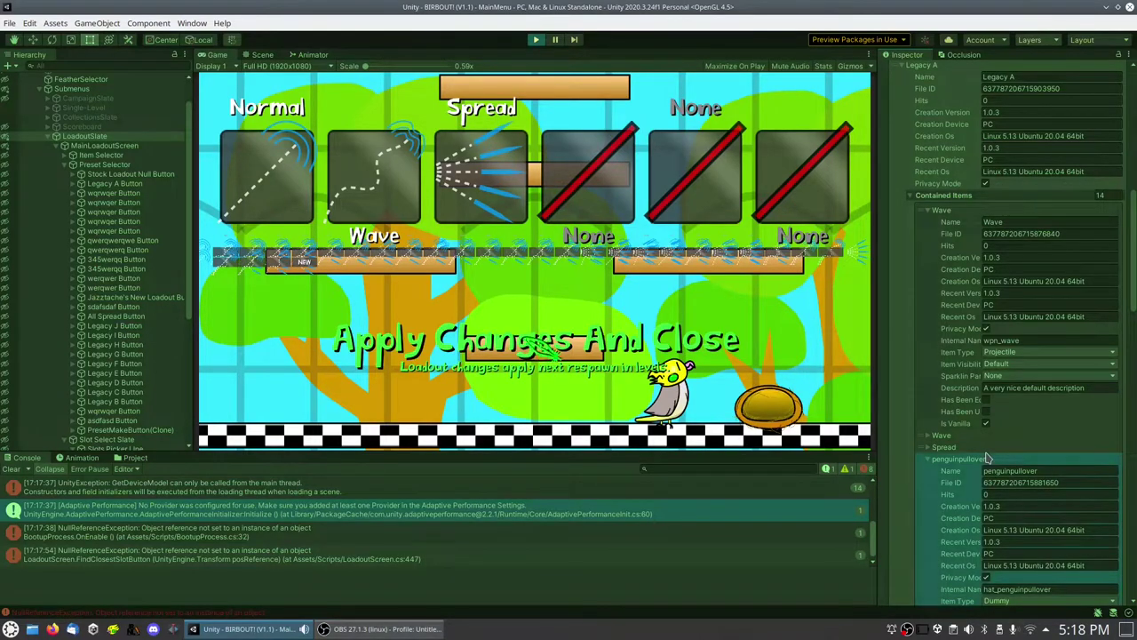
pyautogui.click(955, 464)
pyautogui.scroll(10, 1022, 417)
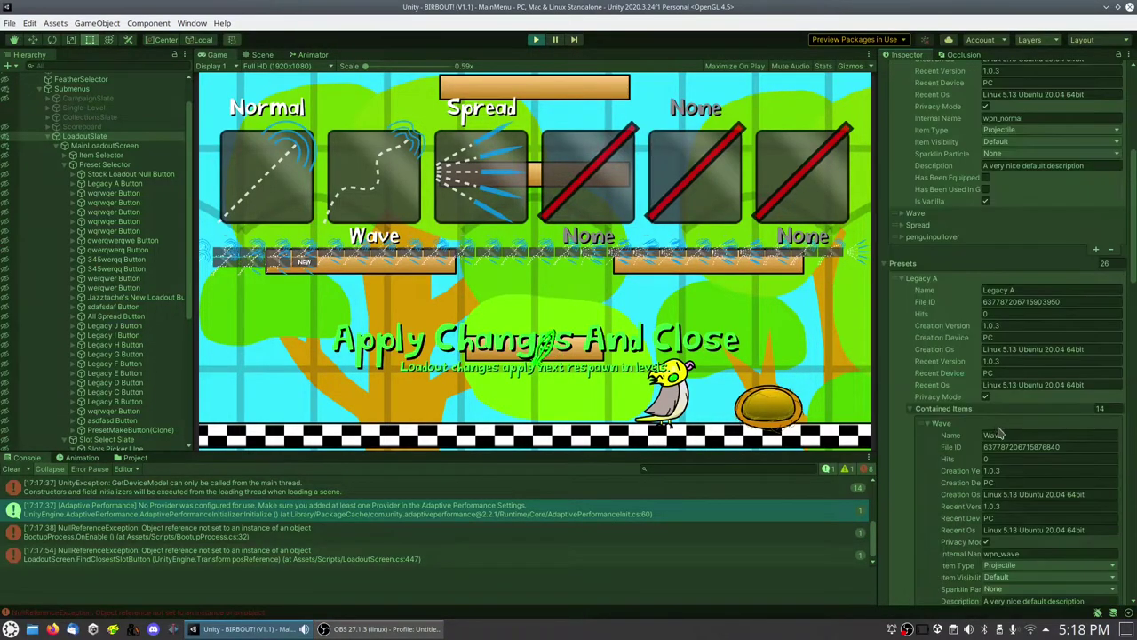
pyautogui.click(922, 492)
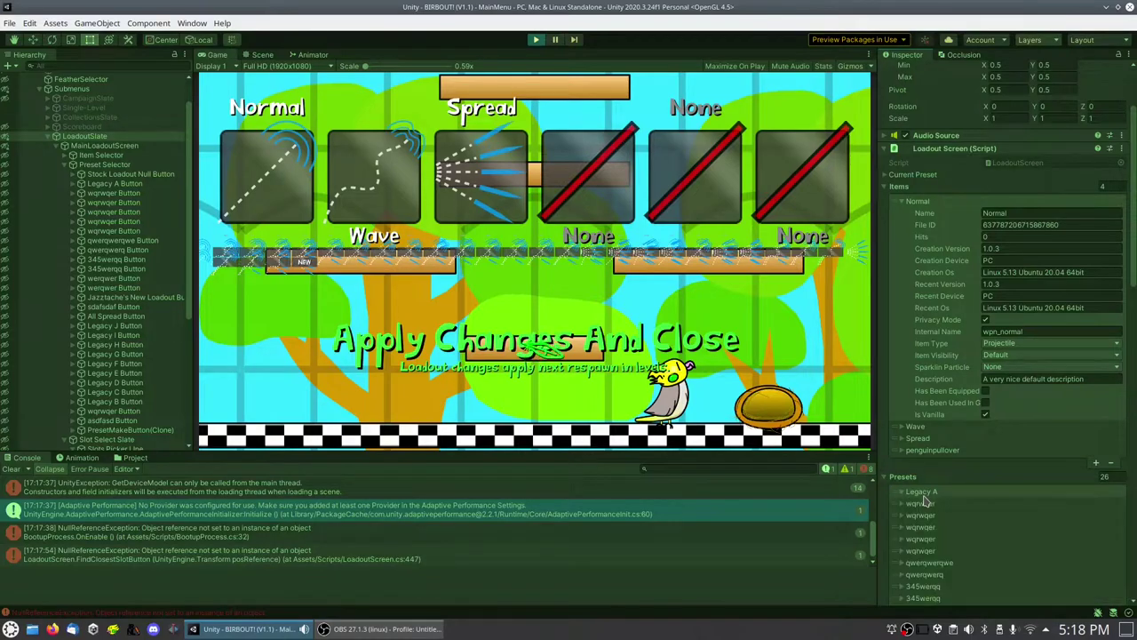
# Examine the All Spread preset's contained items and the details of its first Nothing Equipped entry.
pyautogui.scroll(-5, 942, 496)
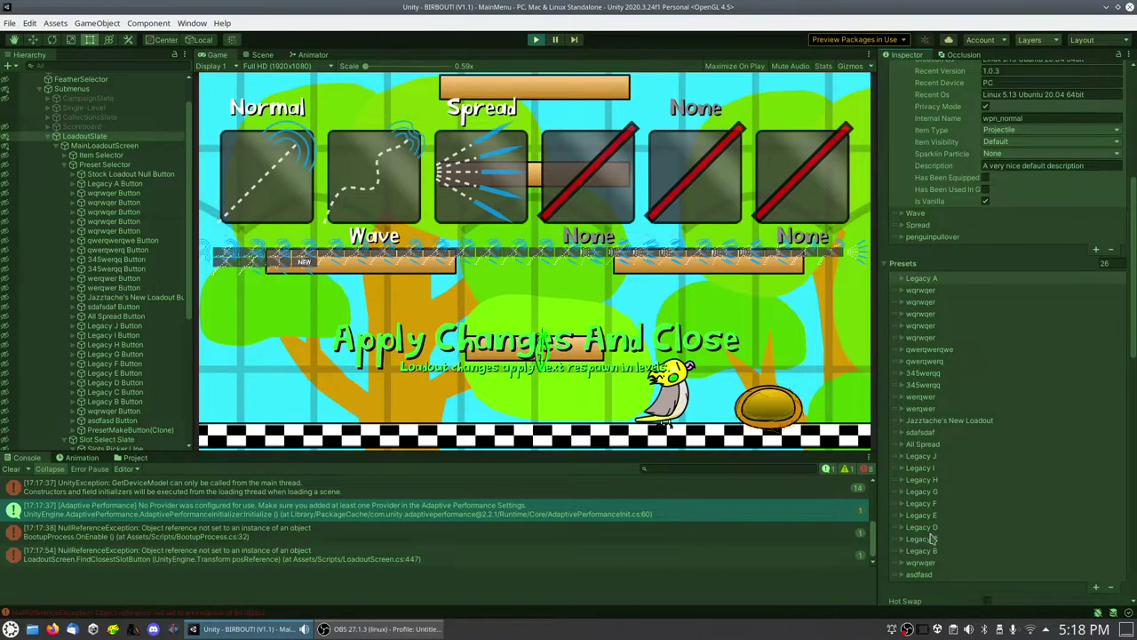
pyautogui.click(924, 445)
pyautogui.scroll(-7, 932, 453)
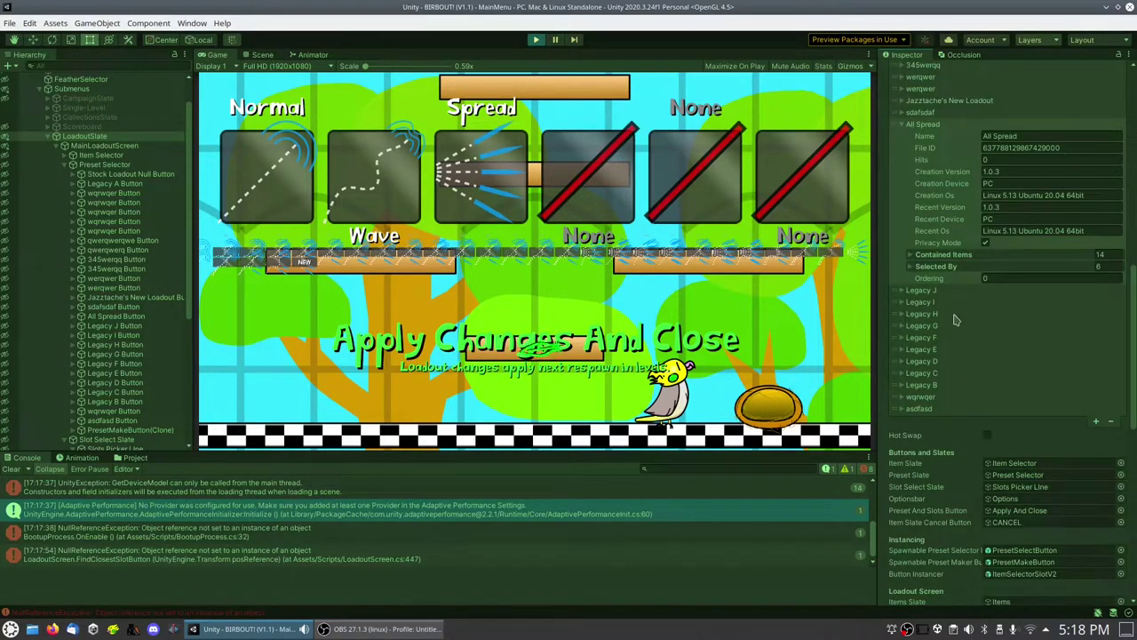
pyautogui.click(944, 255)
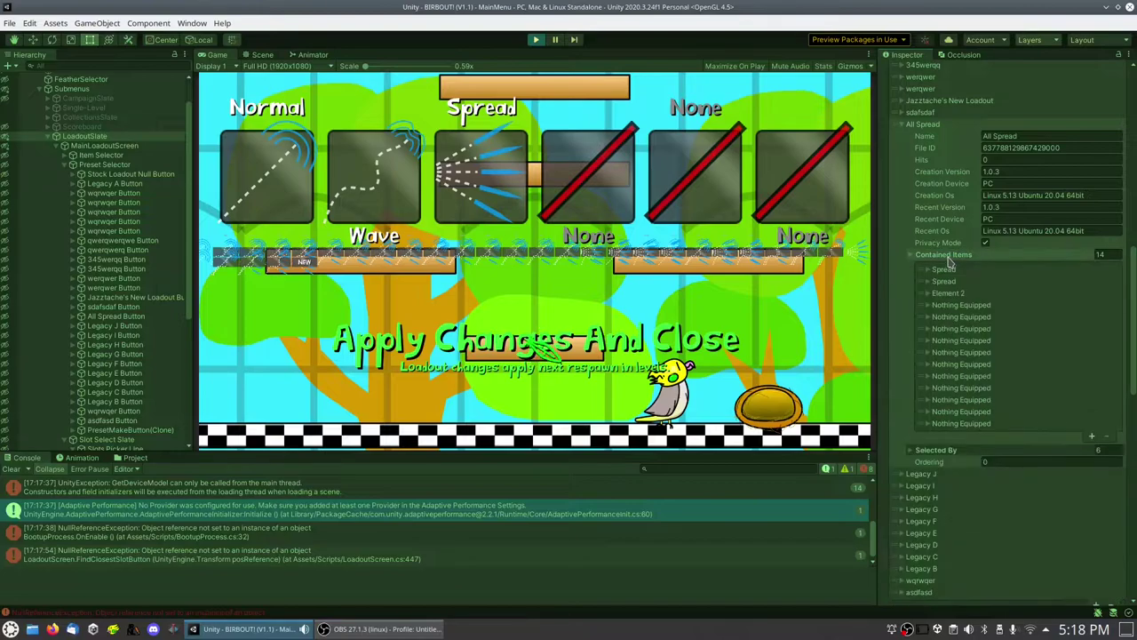
pyautogui.click(960, 307)
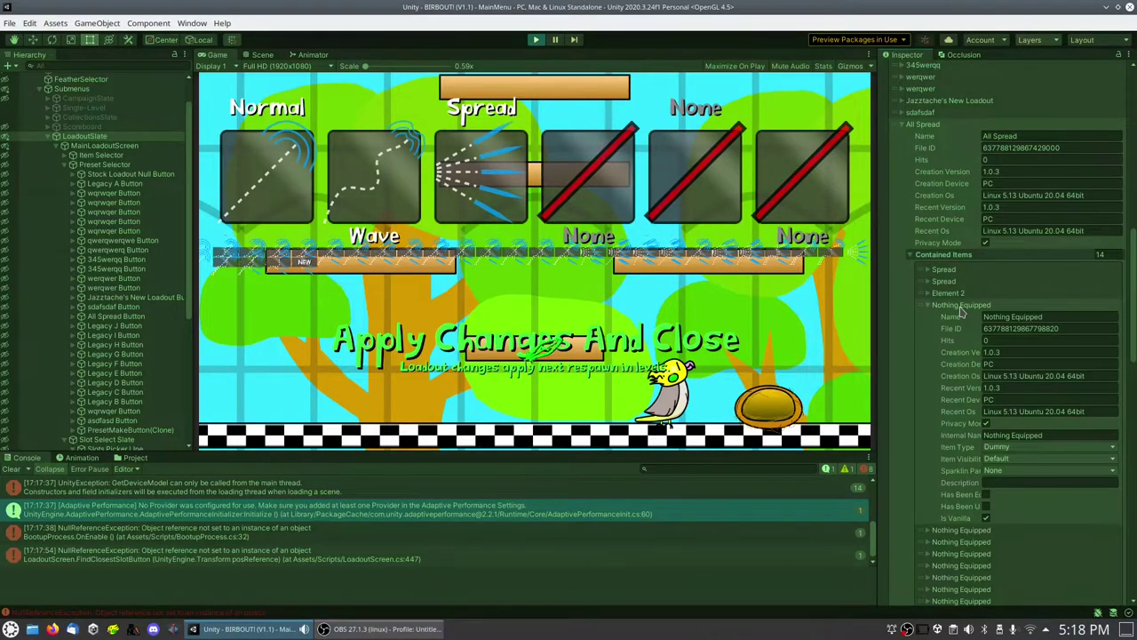
pyautogui.click(959, 306)
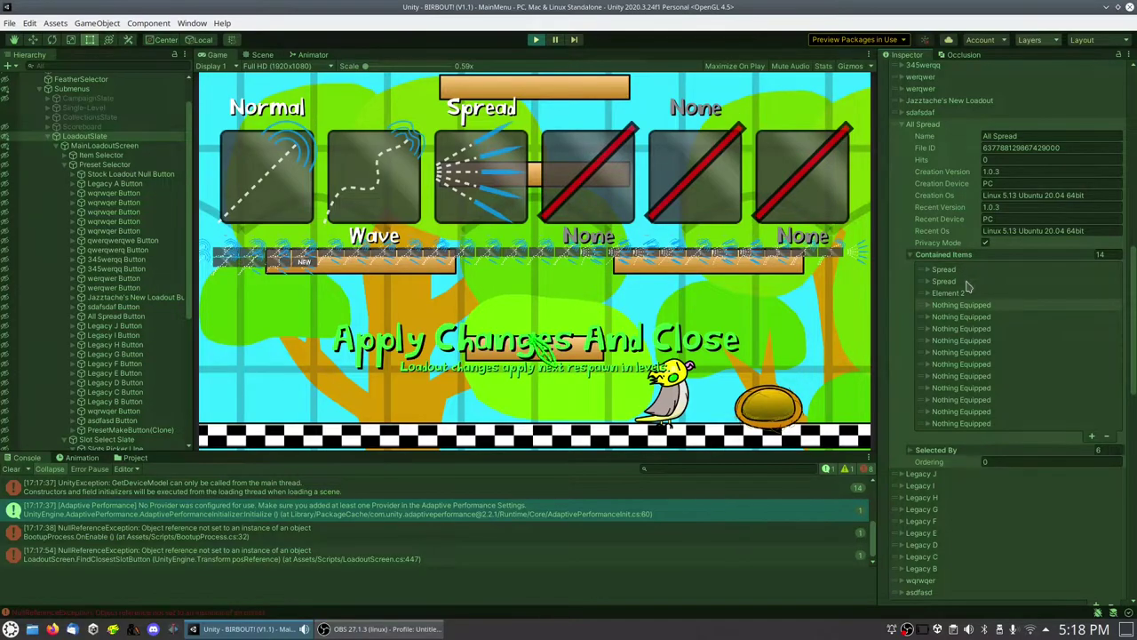
# Collapse the All Spread preset along with the Presets and Items lists of the Loadout Screen script.
pyautogui.click(942, 254)
pyautogui.scroll(5, 939, 233)
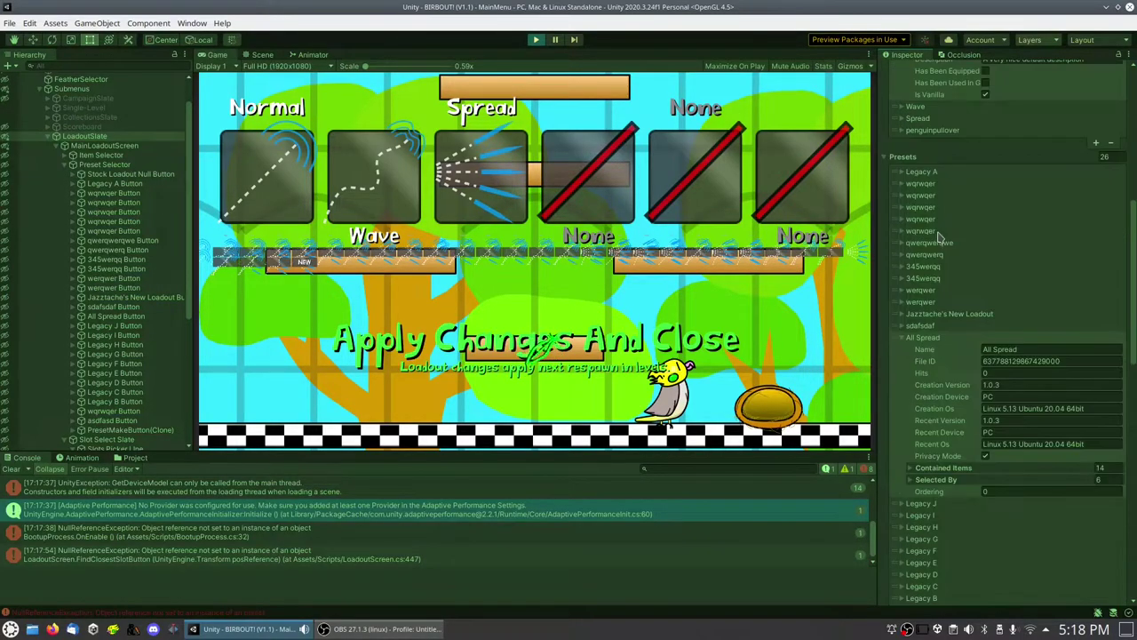
pyautogui.click(940, 341)
pyautogui.scroll(5, 940, 340)
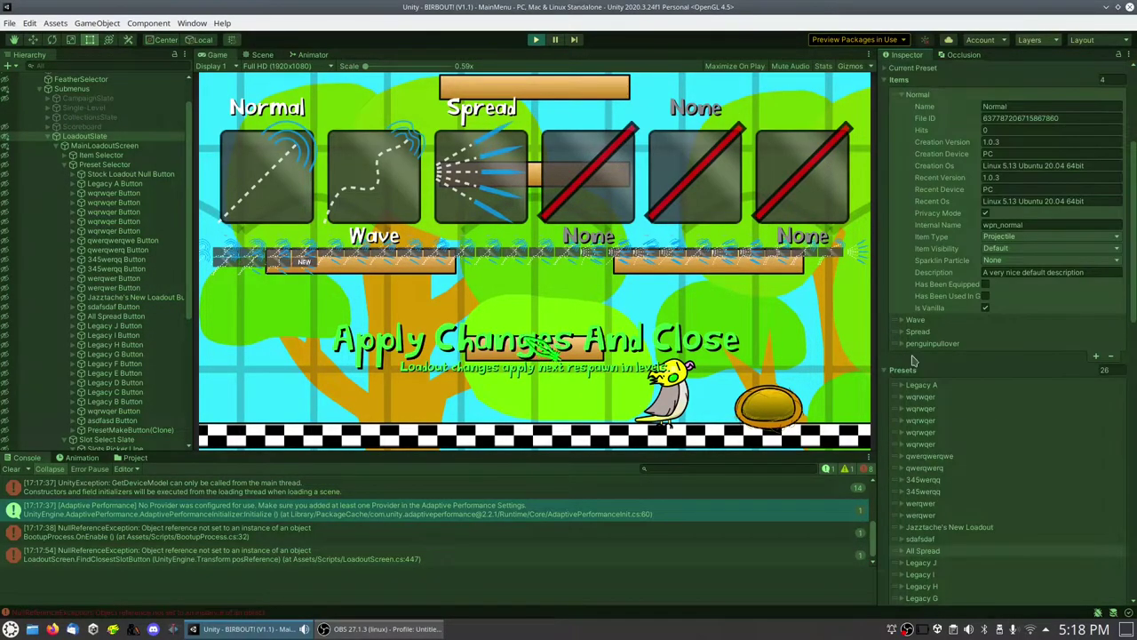
pyautogui.click(915, 372)
pyautogui.scroll(5, 942, 355)
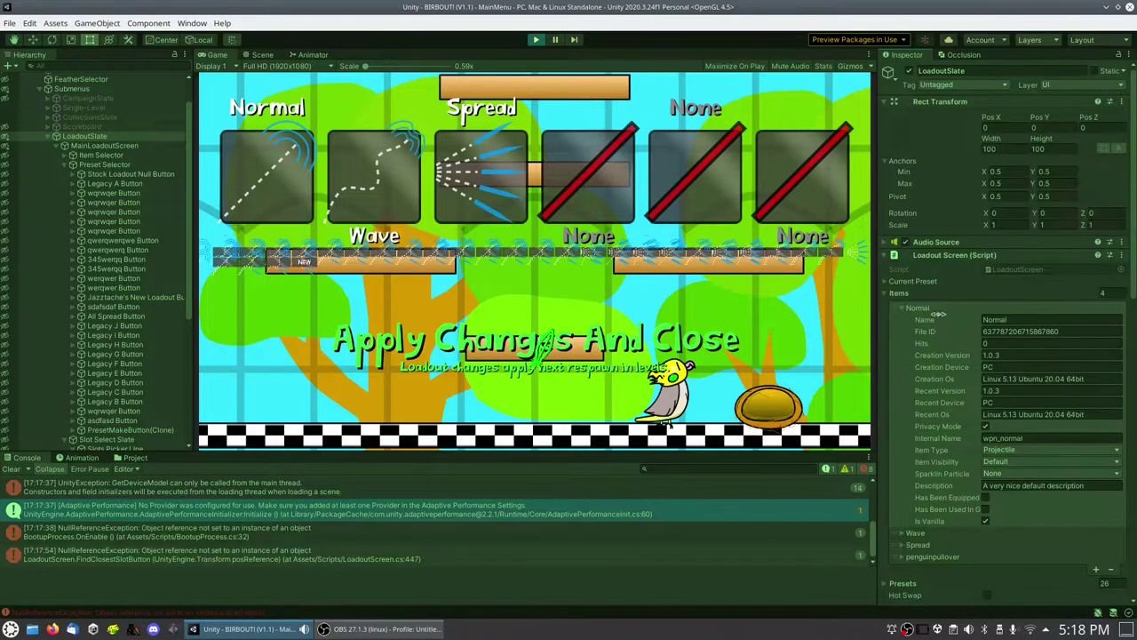
pyautogui.click(931, 299)
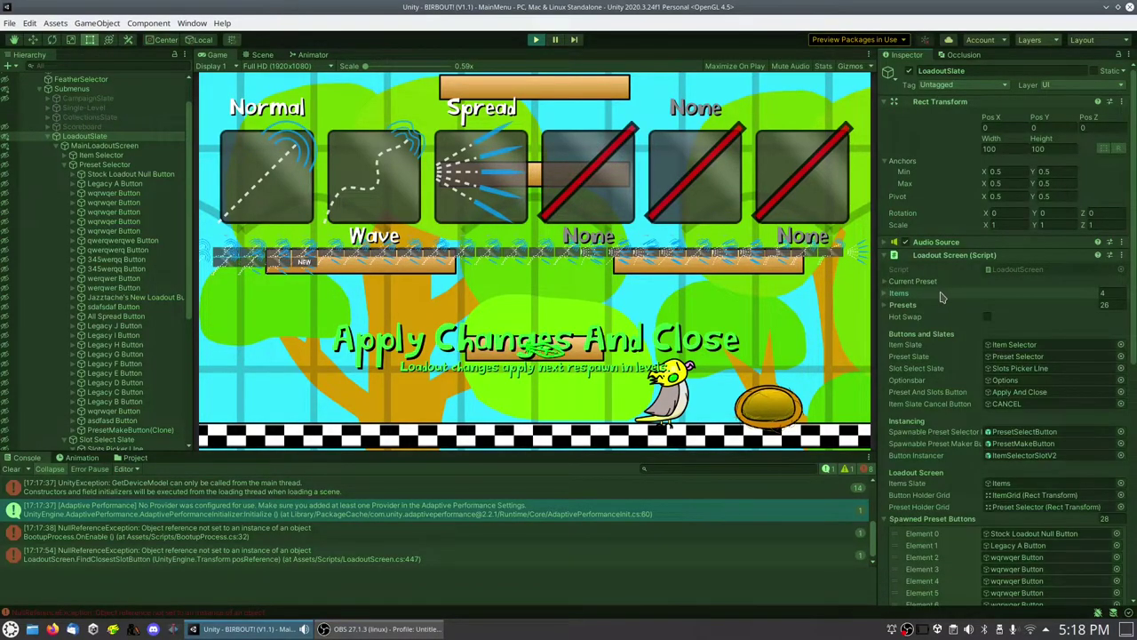